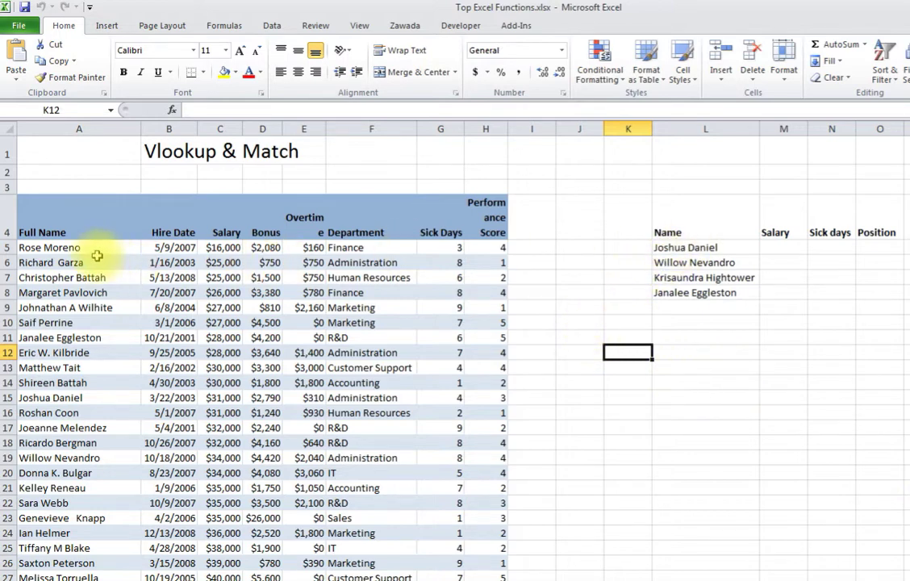
Examine the employee table's columns and the short name list with its Salary and Sick days headings.
click(98, 259)
click(262, 292)
click(392, 352)
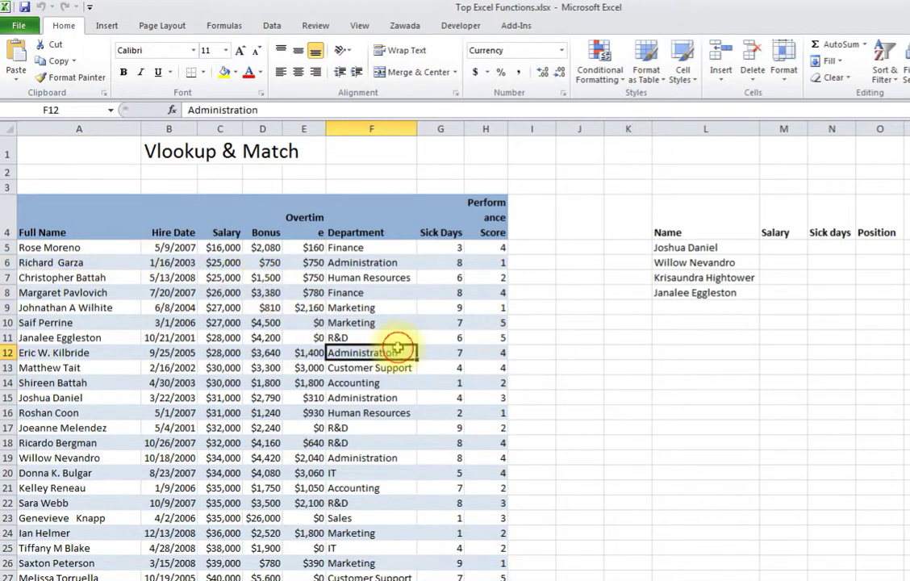
click(53, 382)
click(69, 473)
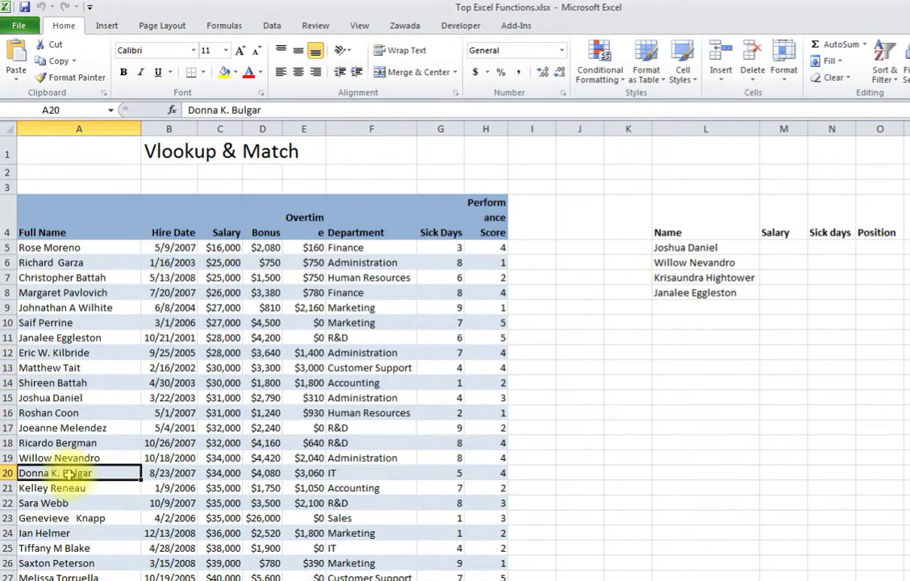
click(82, 414)
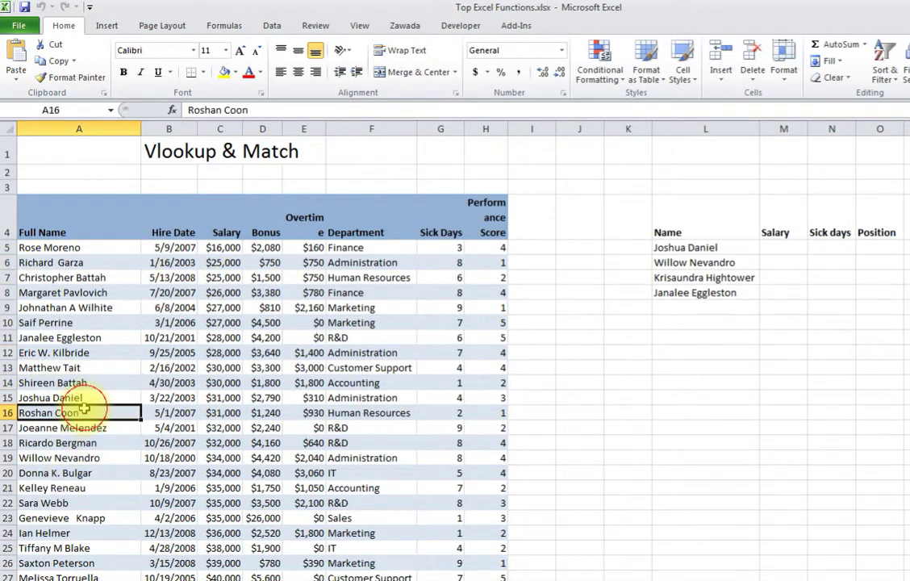
click(165, 353)
click(53, 369)
click(165, 368)
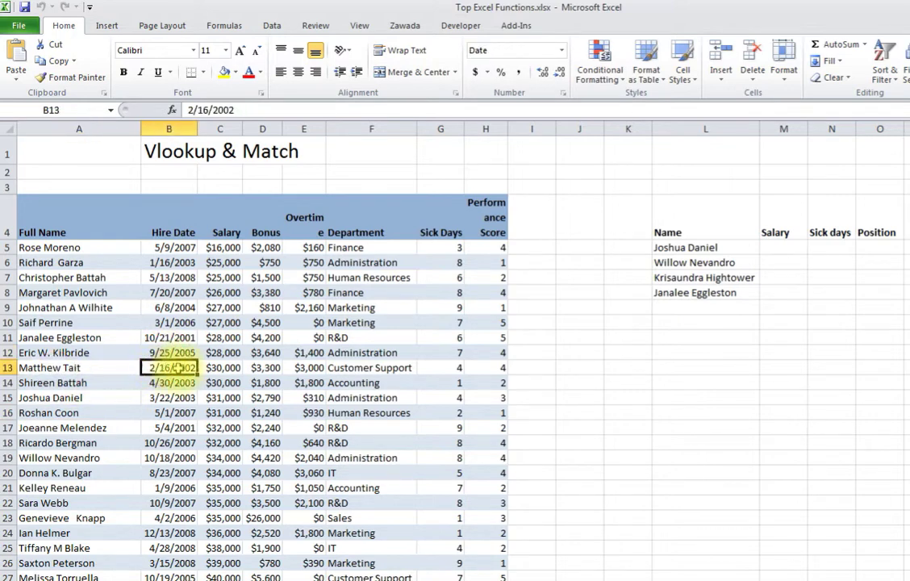
click(226, 367)
click(257, 368)
click(302, 368)
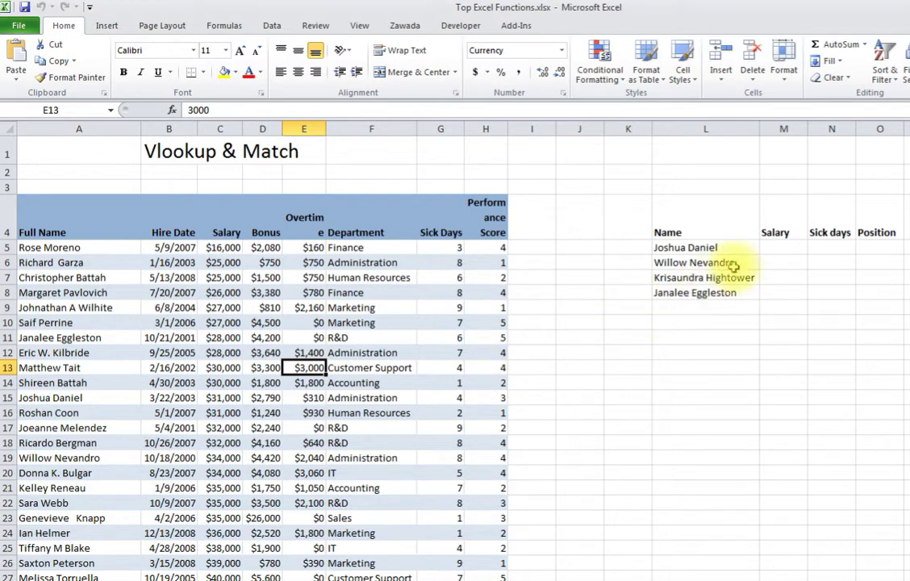
click(686, 248)
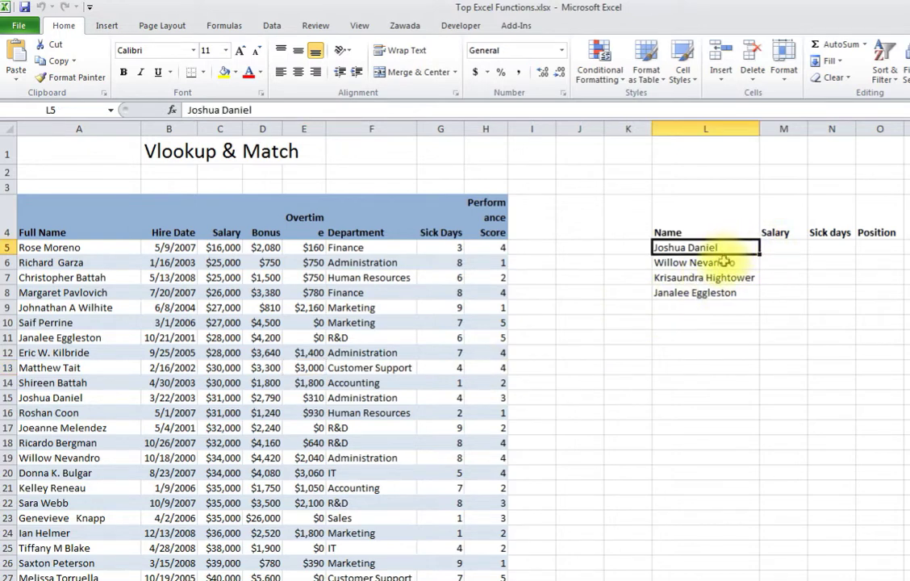
click(688, 264)
click(714, 293)
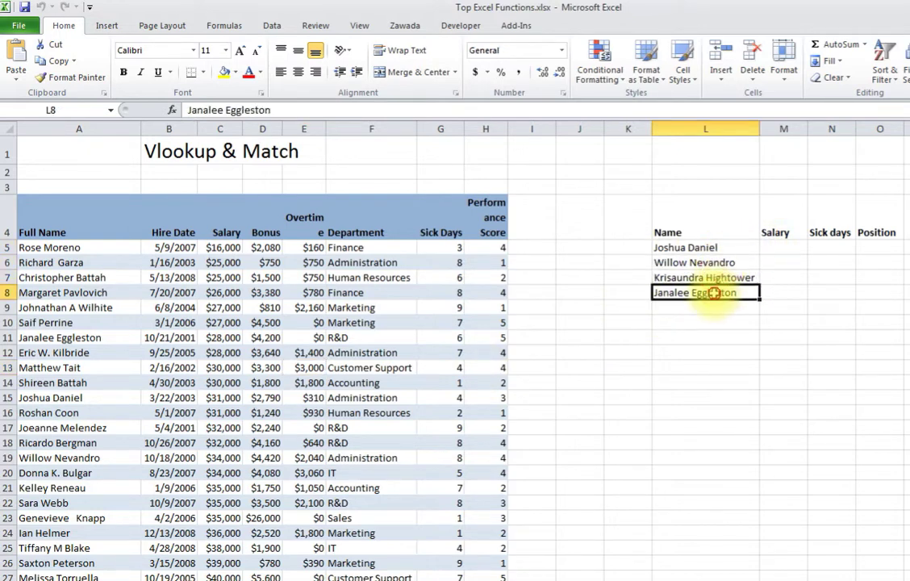
click(778, 234)
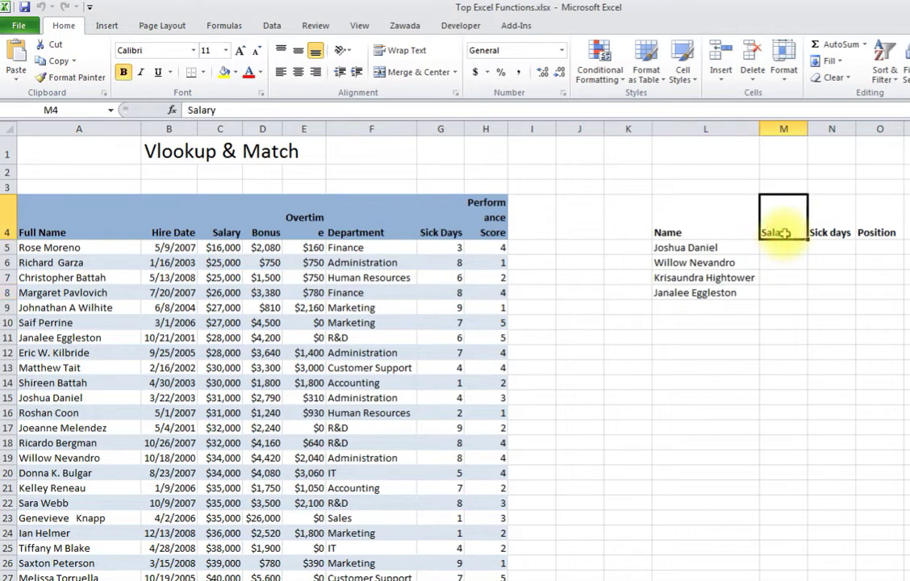
click(829, 234)
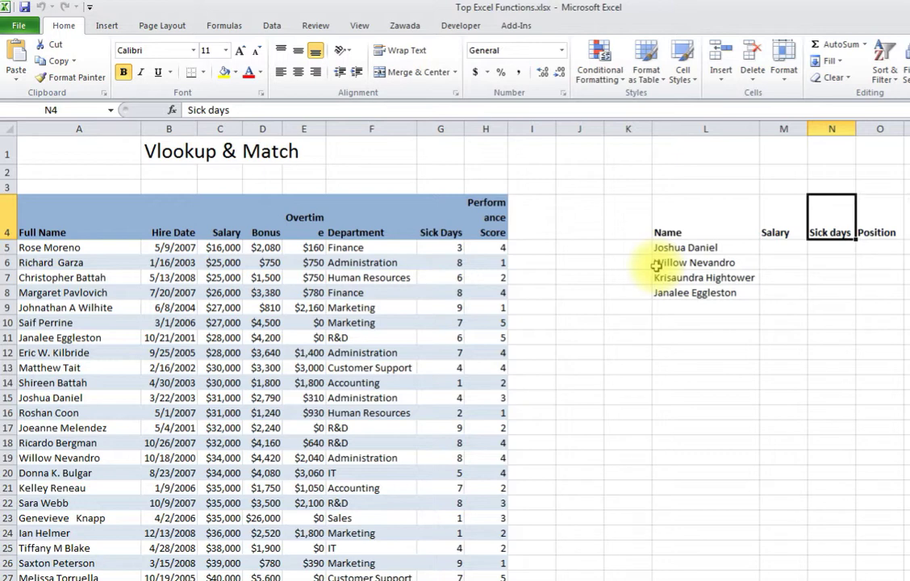
Insert a VLOOKUP function in M5 with L5 as the lookup value and columns A:H as the table array.
click(779, 249)
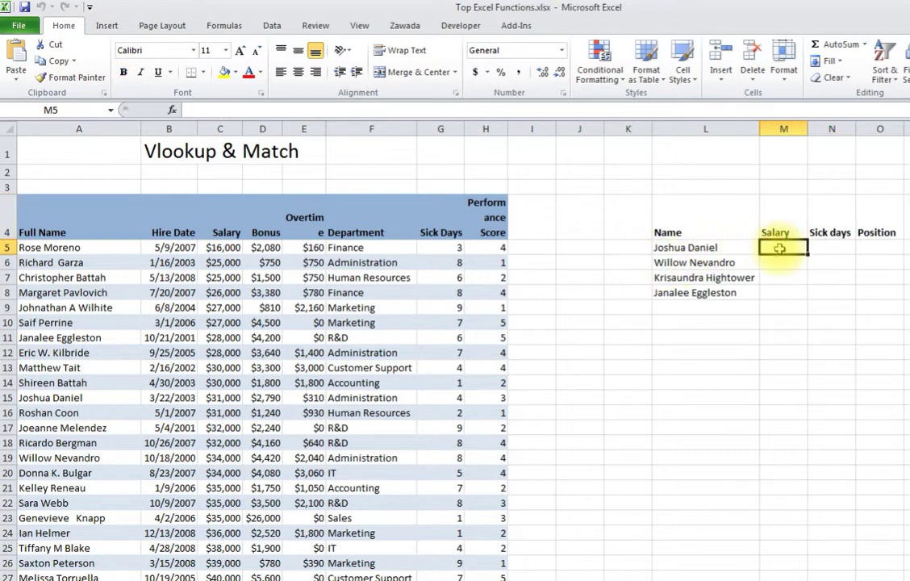
click(172, 110)
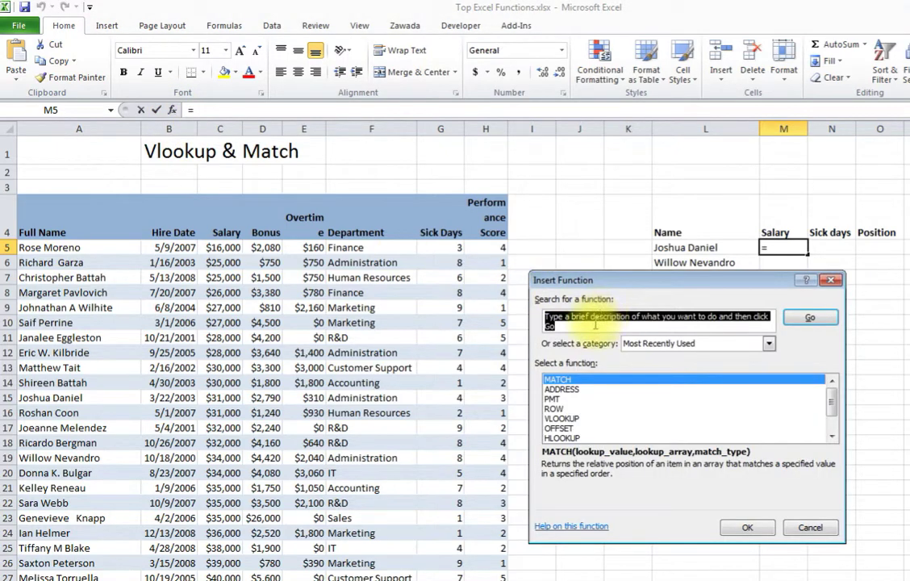
click(575, 420)
click(749, 527)
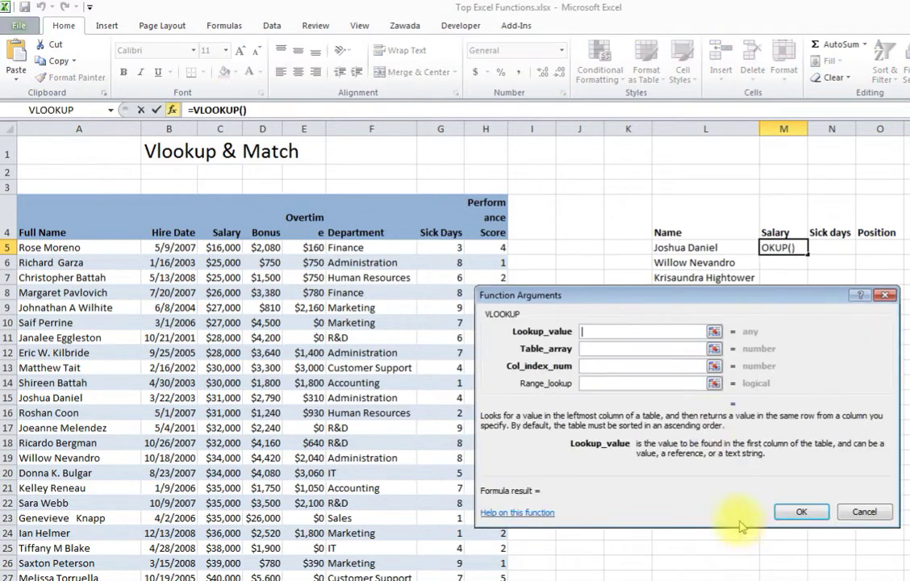
drag(683, 300, 667, 333)
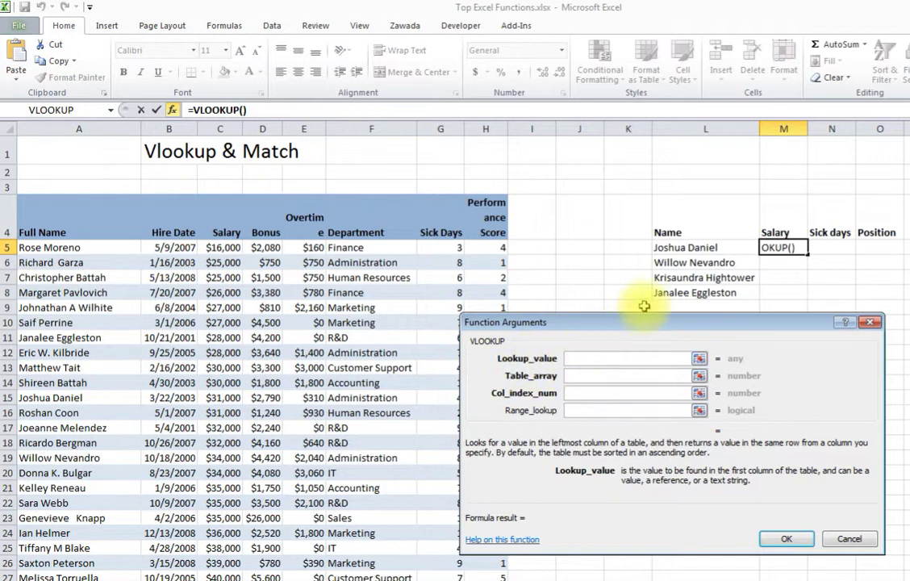
click(693, 248)
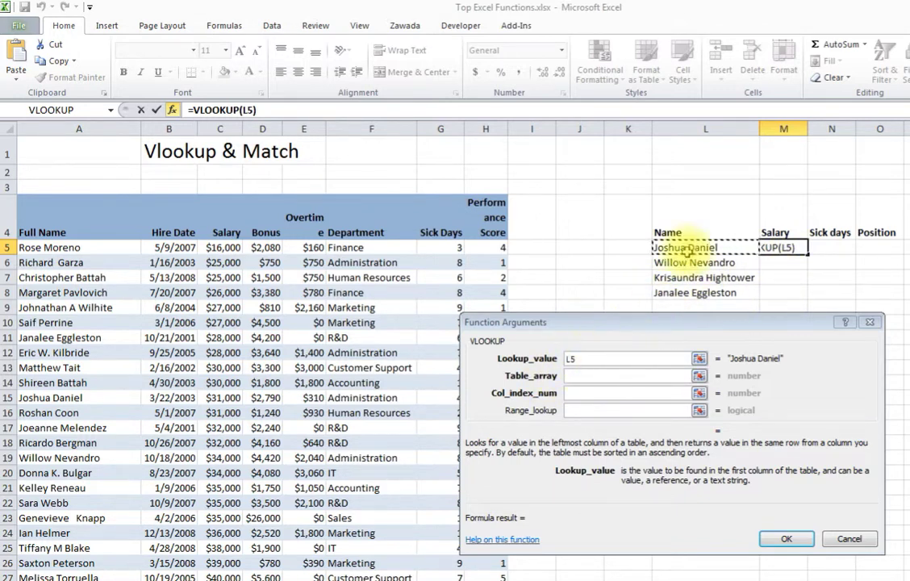
click(579, 376)
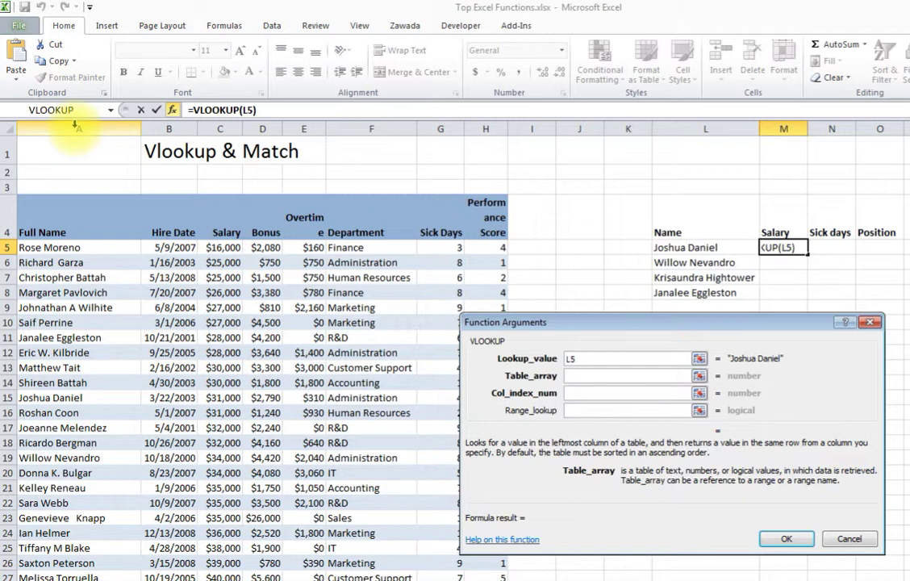
drag(75, 125, 471, 168)
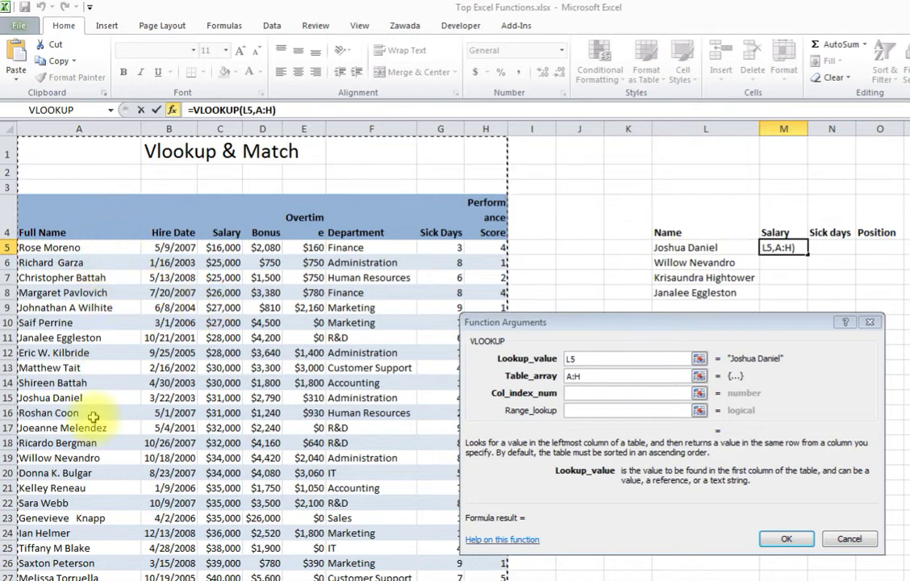
Complete the VLOOKUP in M5 with column index number 3 and range lookup false.
click(591, 395)
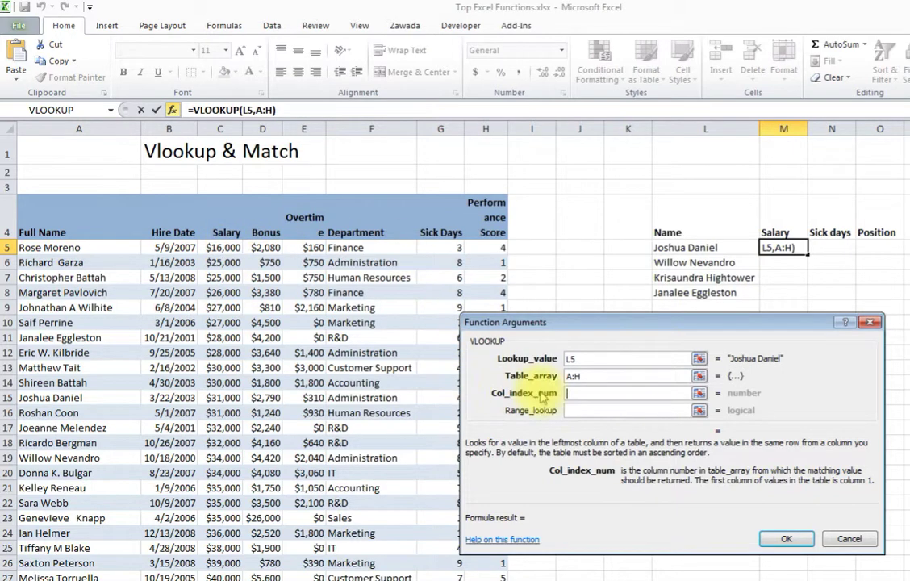
text(3)
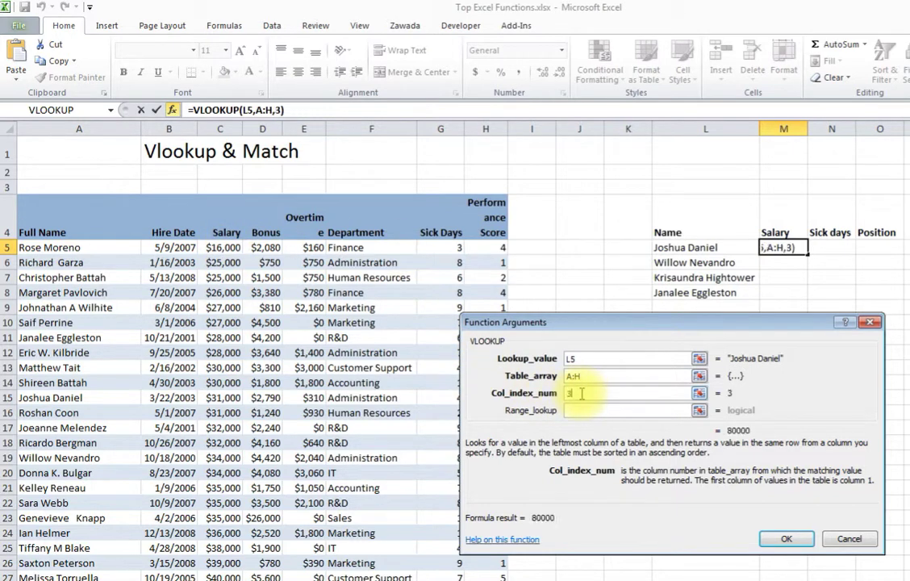
click(577, 411)
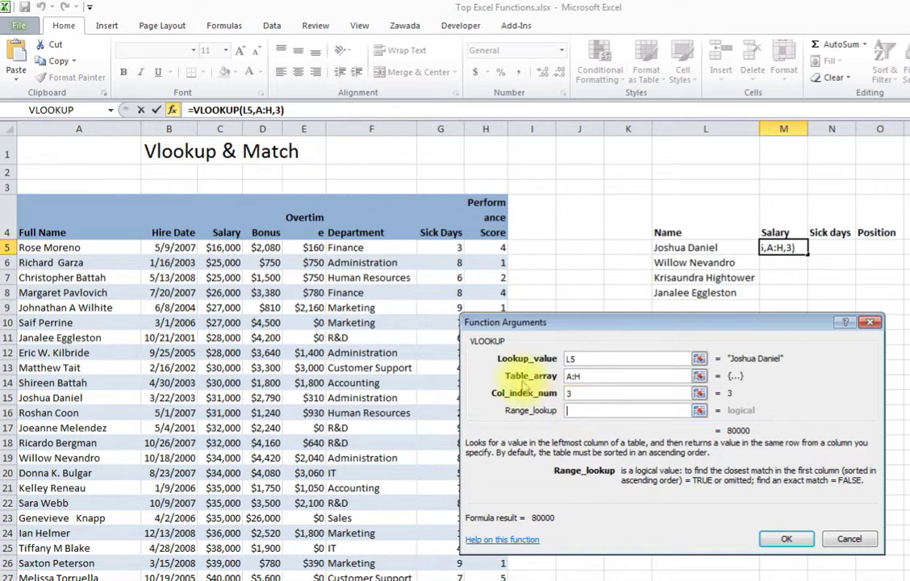
click(579, 411)
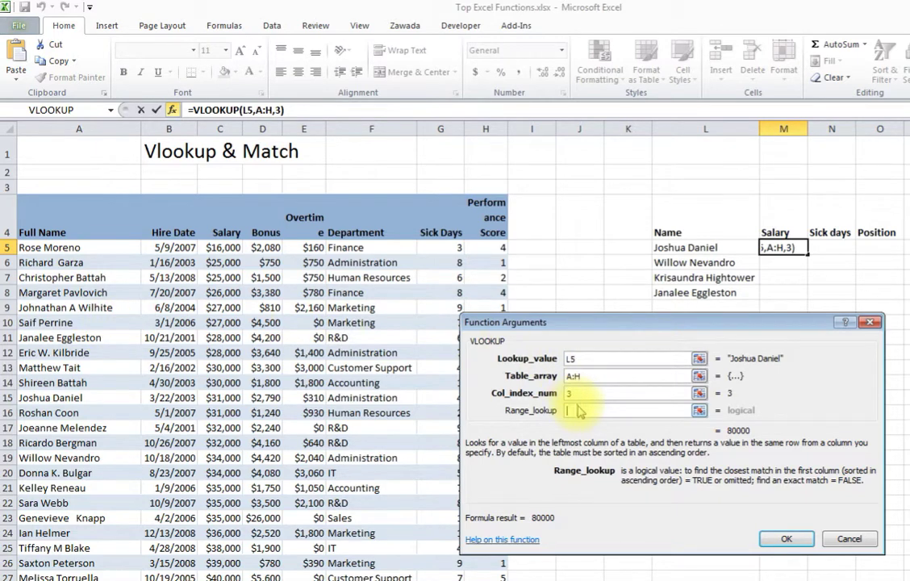
text(false)
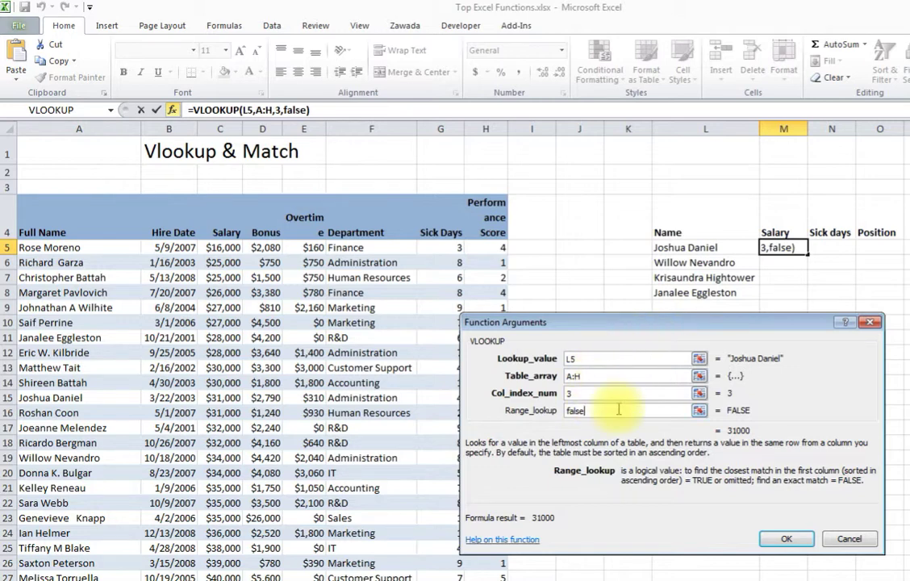
click(783, 538)
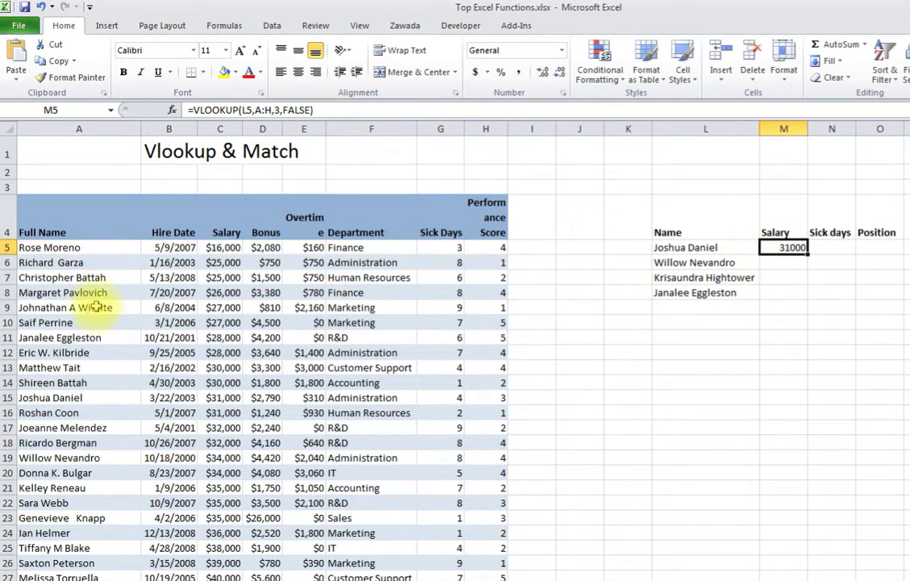
Check the looked-up salary against its row in the employee table and fill the M5 formula down through M8.
click(66, 399)
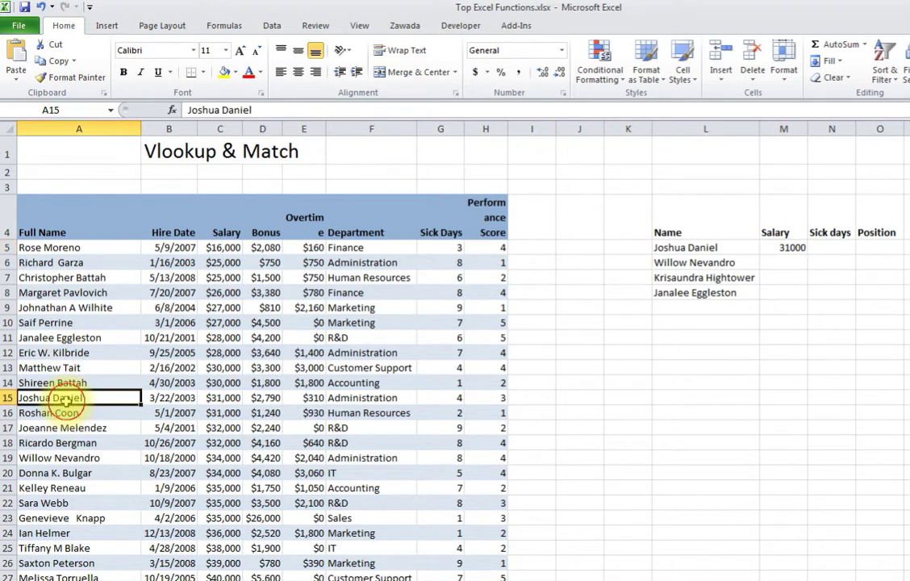
click(223, 399)
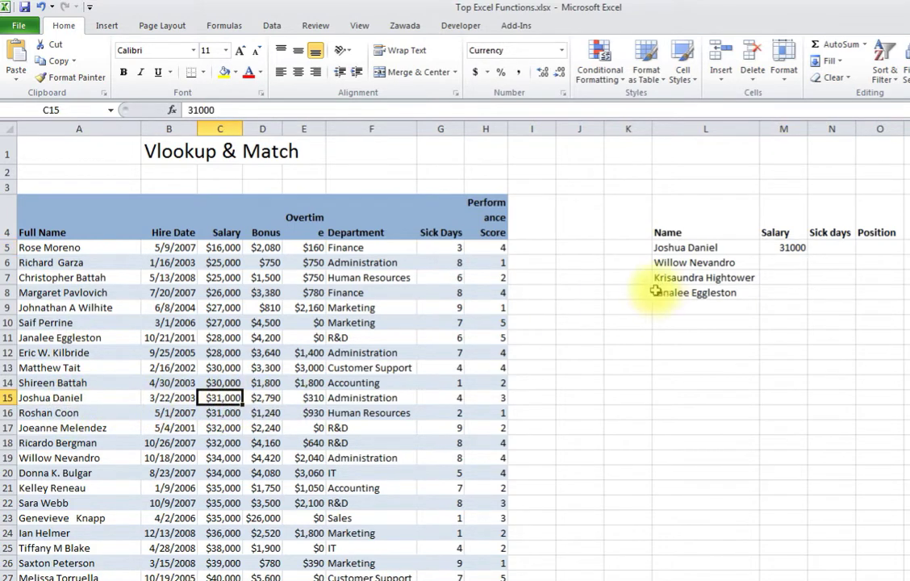
click(784, 248)
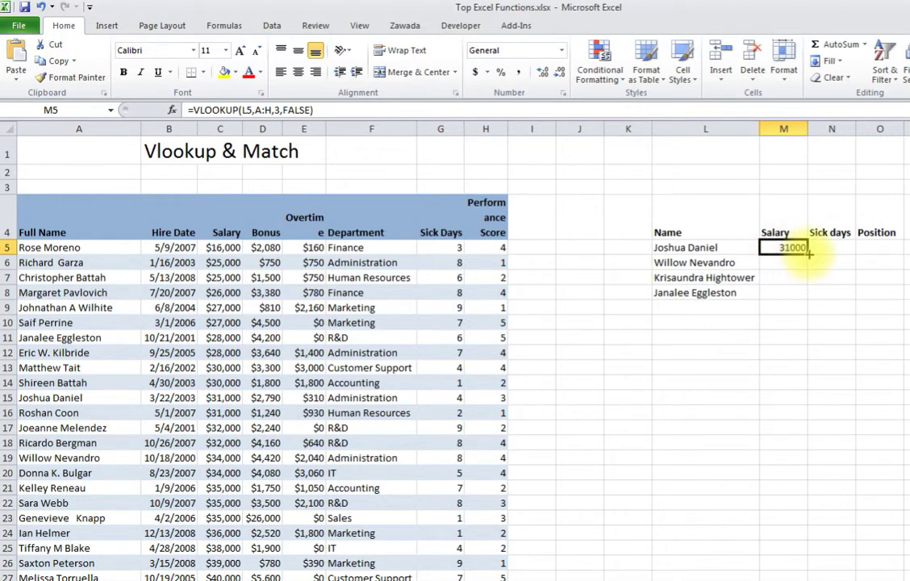
drag(808, 252, 810, 297)
Review the VLOOKUP formulas in the Salary cells M5 to M8.
click(788, 262)
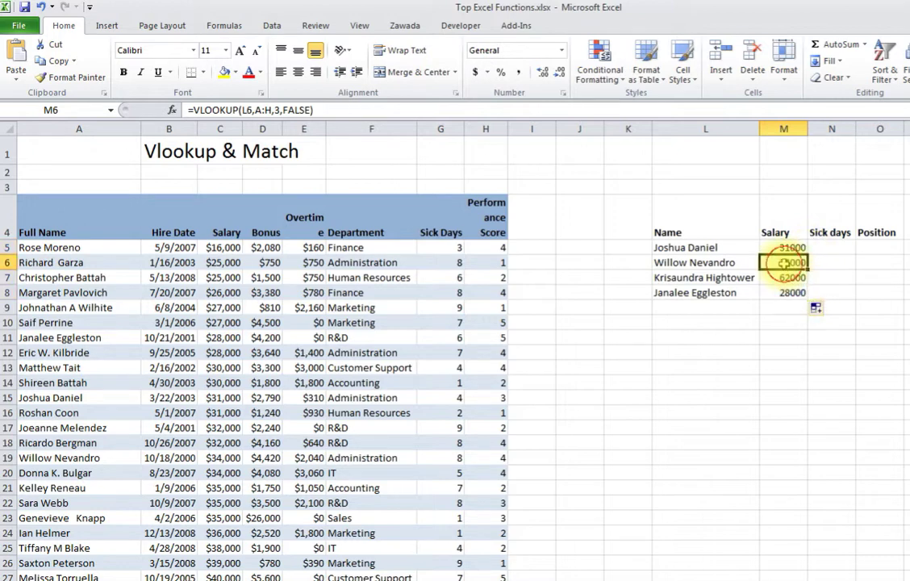
click(782, 276)
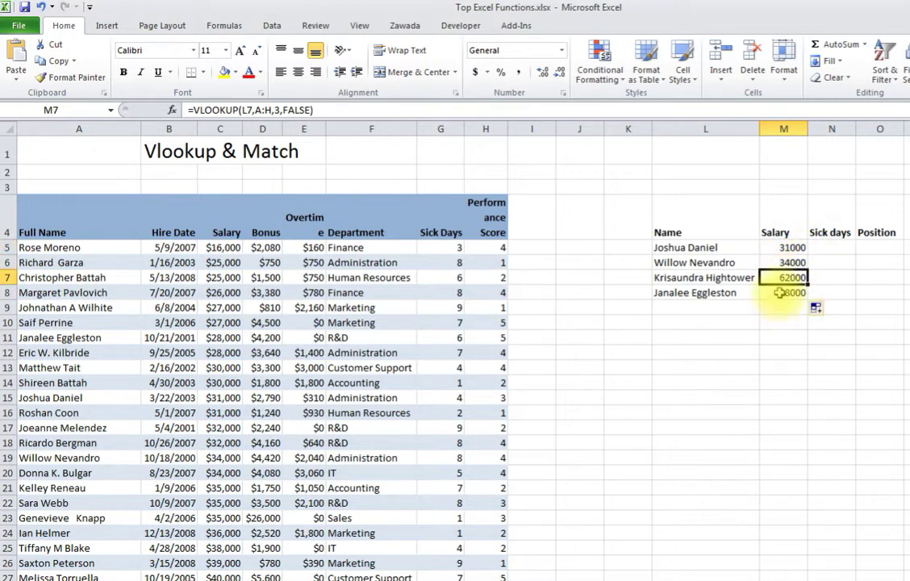
click(778, 292)
click(774, 262)
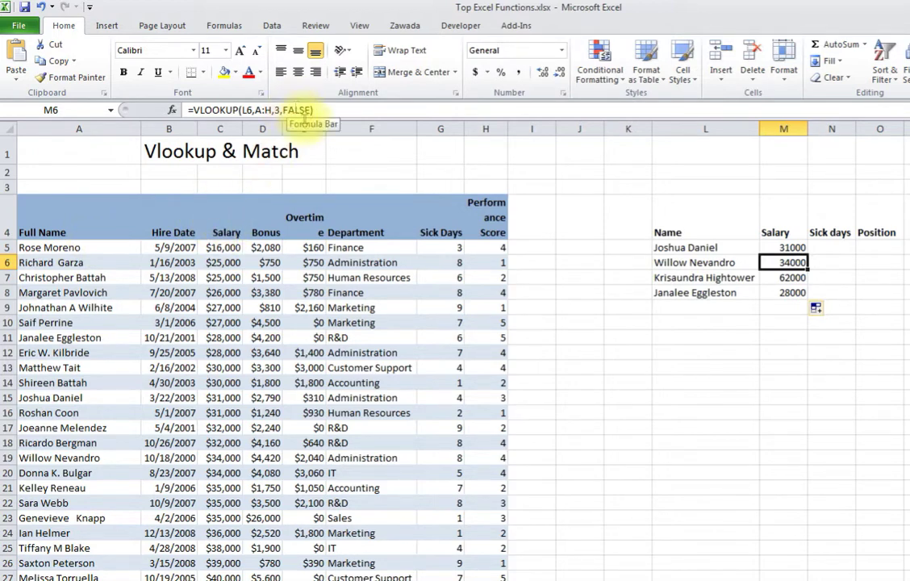
click(782, 248)
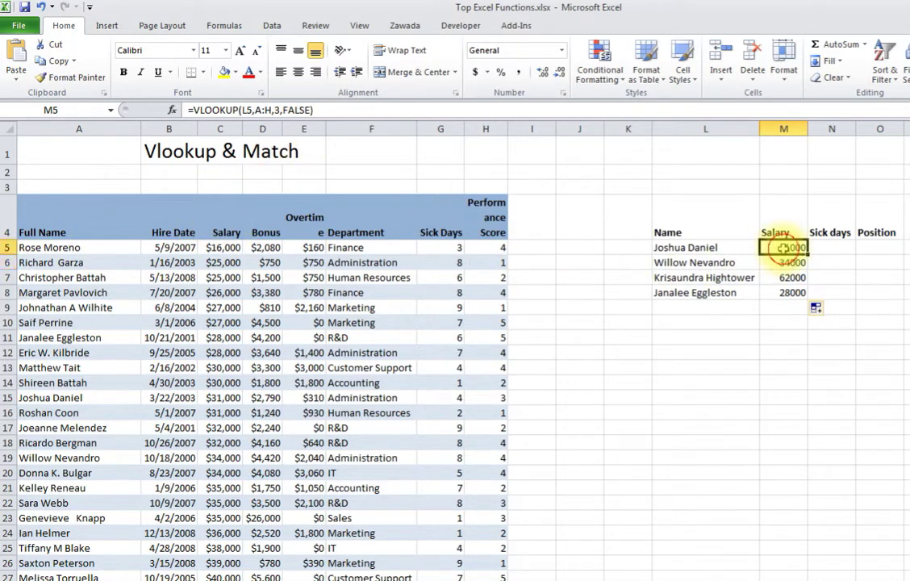
Copy the VLOOKUP formula from M5 across to N5 under Sick days and compare the references in both cells.
click(832, 248)
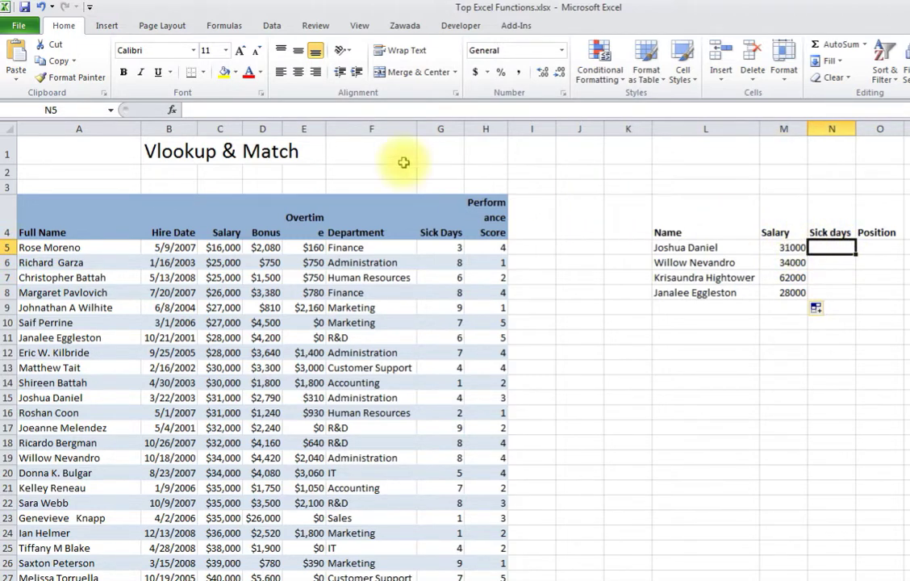
click(784, 250)
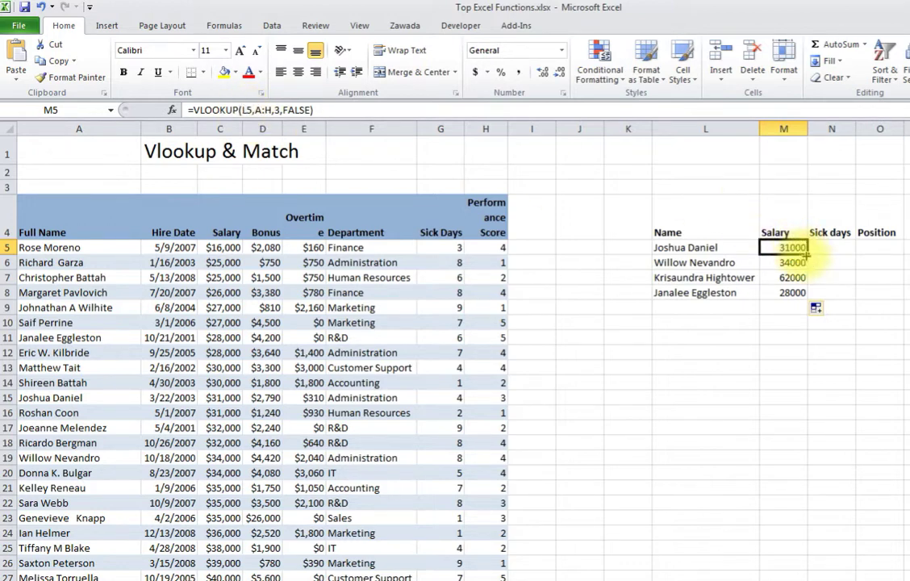
drag(806, 255, 829, 249)
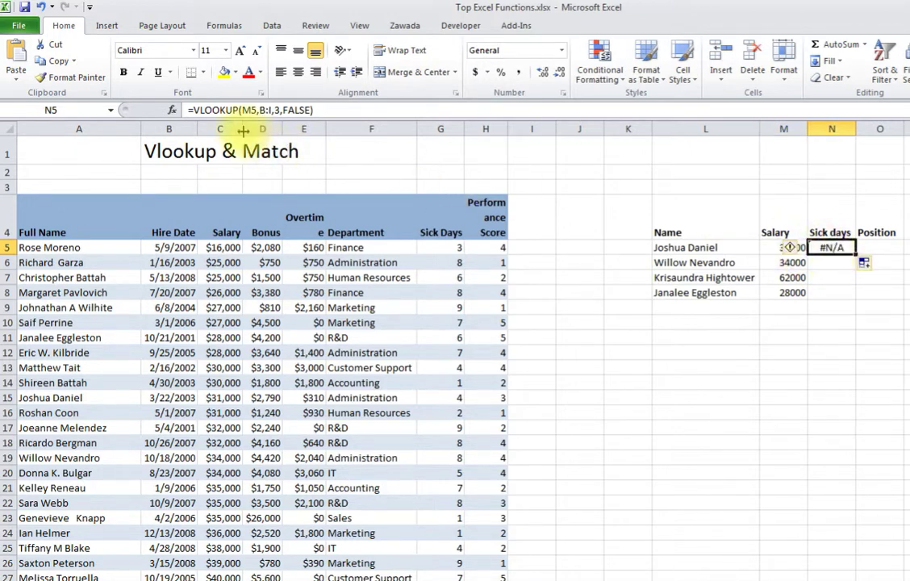
click(770, 247)
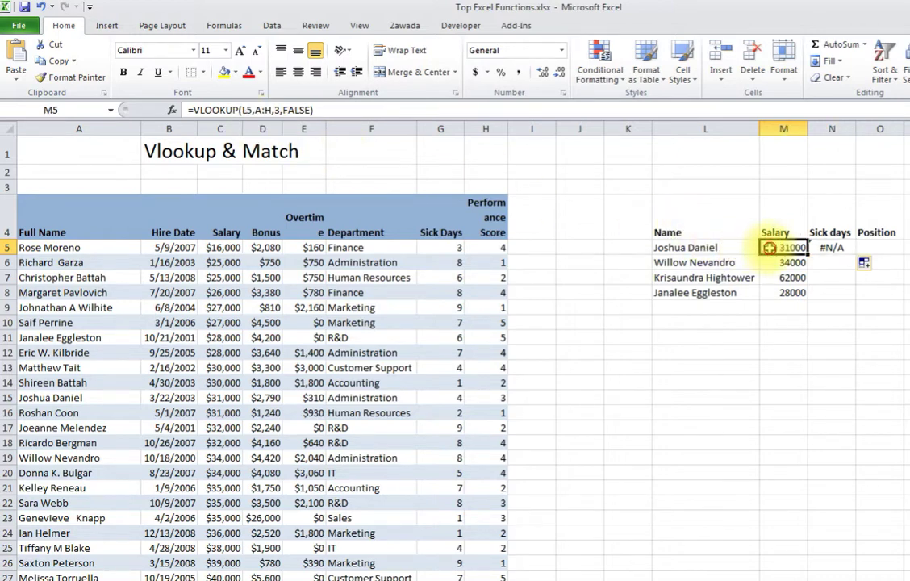
click(831, 247)
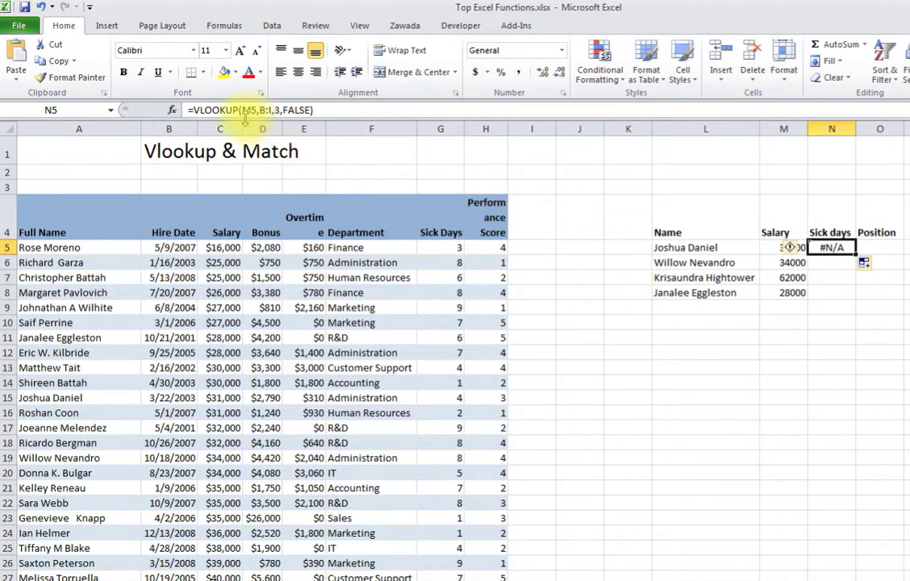
click(774, 253)
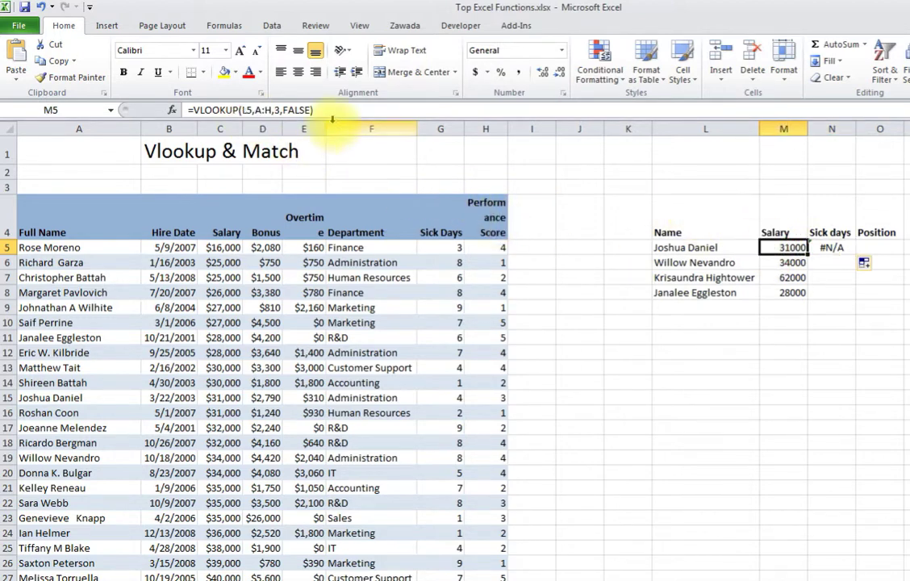
Lock the column references in the M5 VLOOKUP so it uses $L5 as lookup value and $A:$H as table array.
click(242, 110)
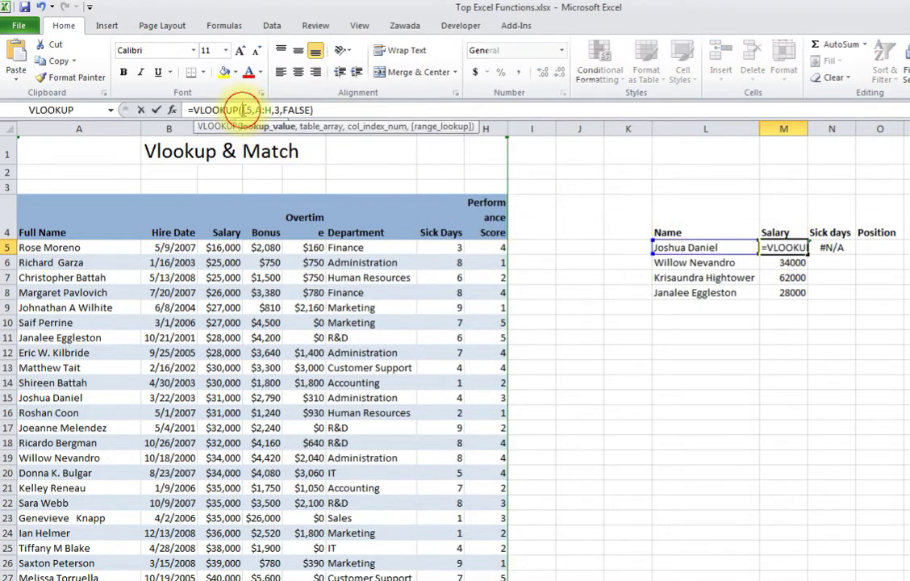
text($)
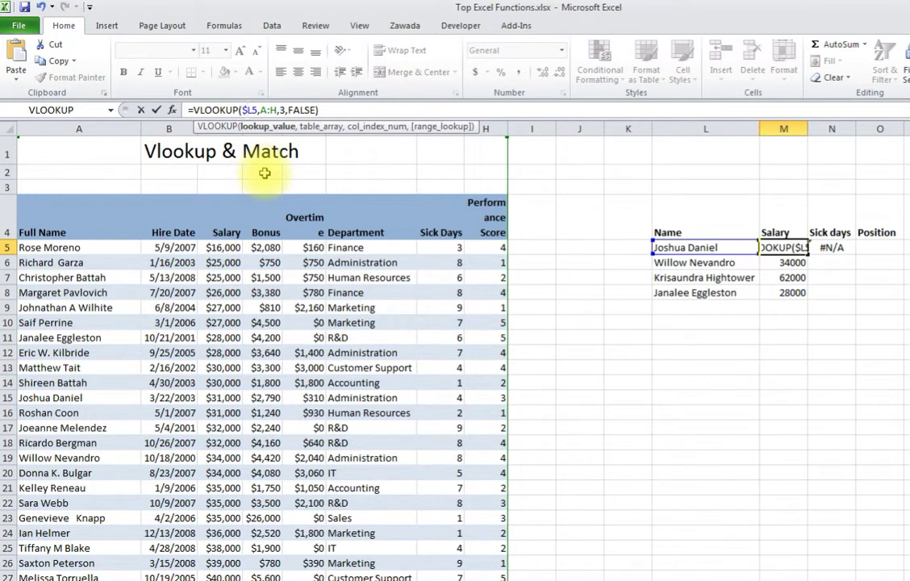
click(259, 111)
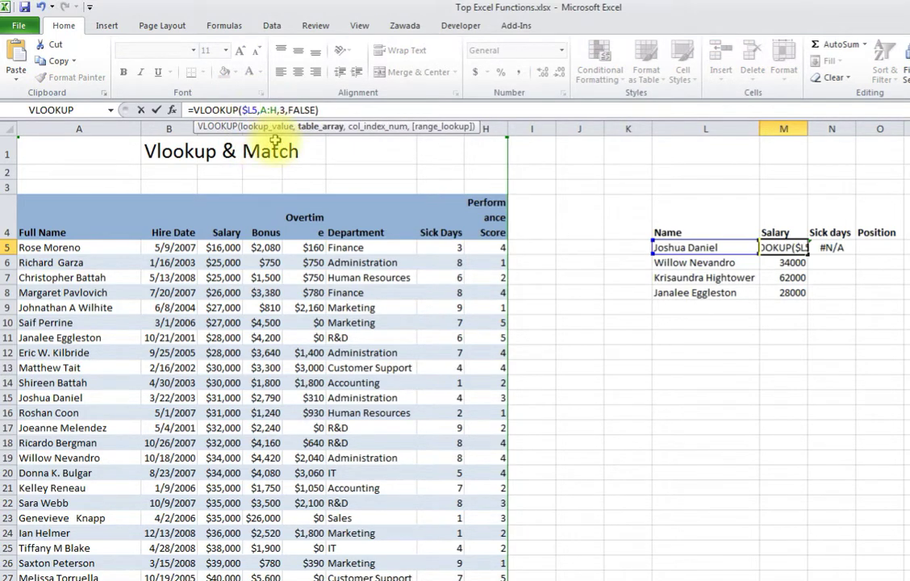
text($)
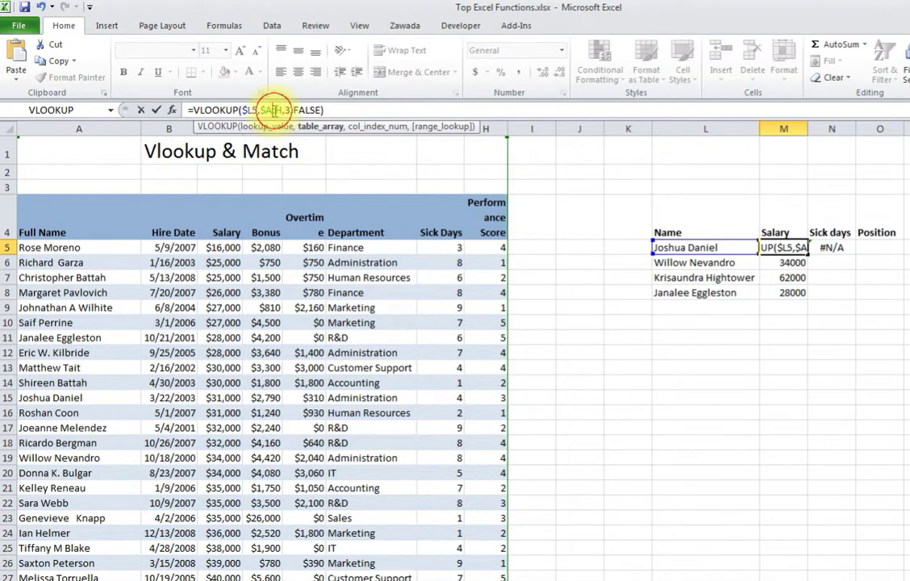
key(Right)
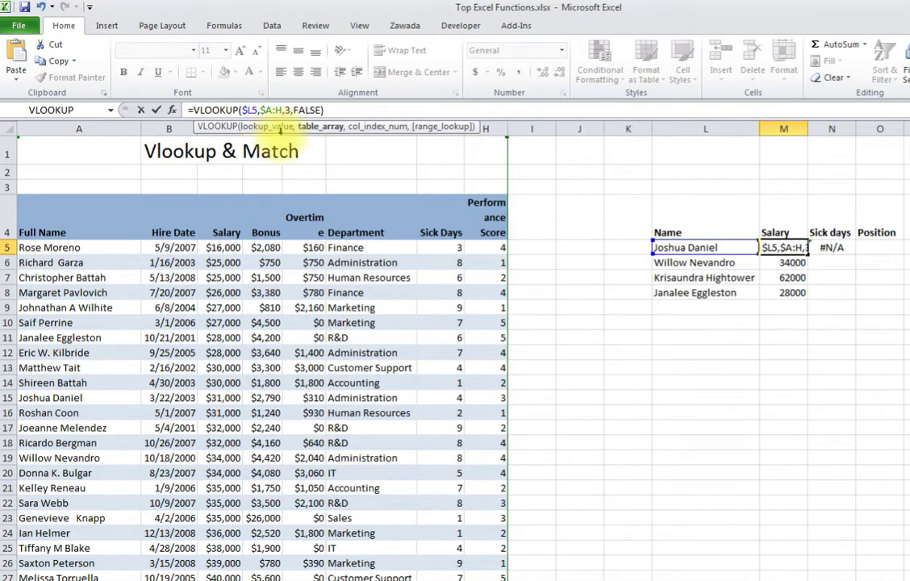
text($)
key(Return)
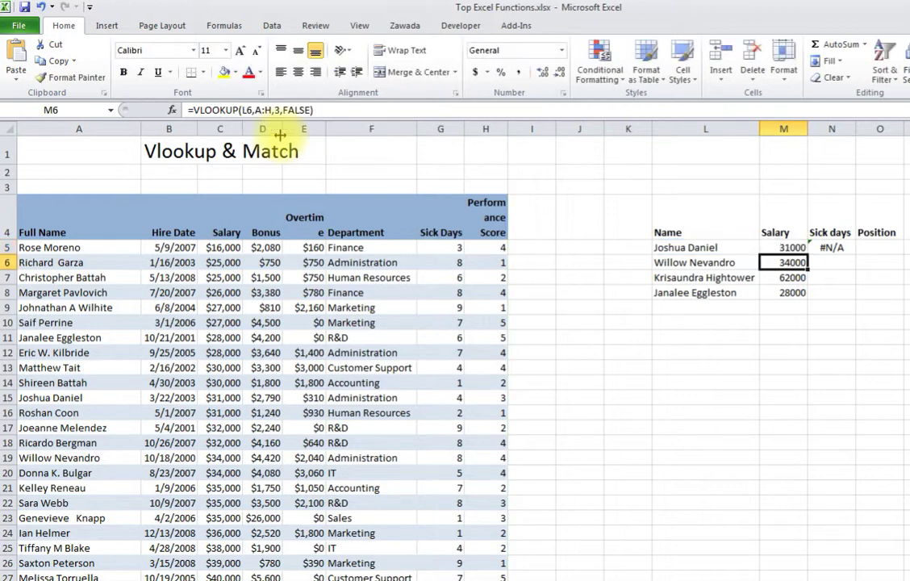
Copy the M5 formula across to N5 and change its column index number to 7 in N5.
click(789, 248)
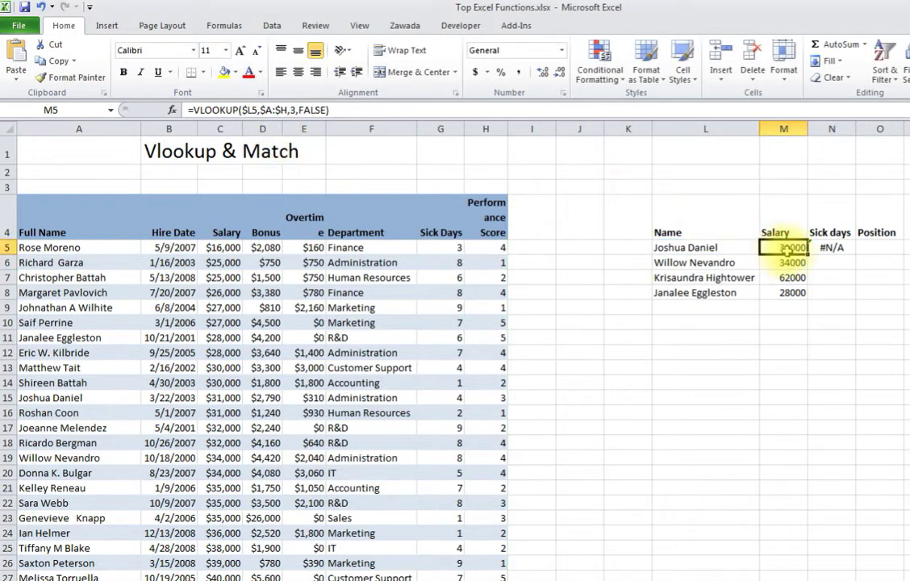
drag(807, 252, 831, 250)
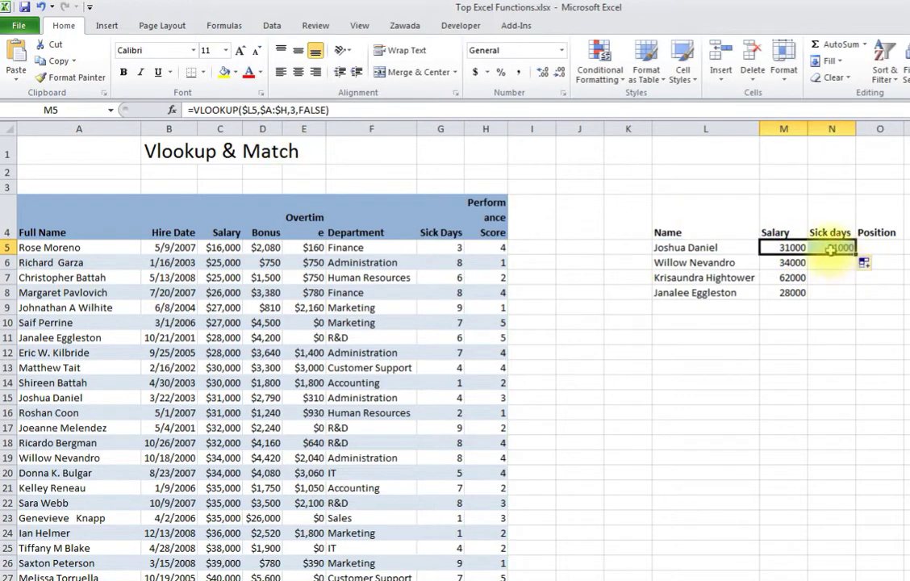
click(832, 249)
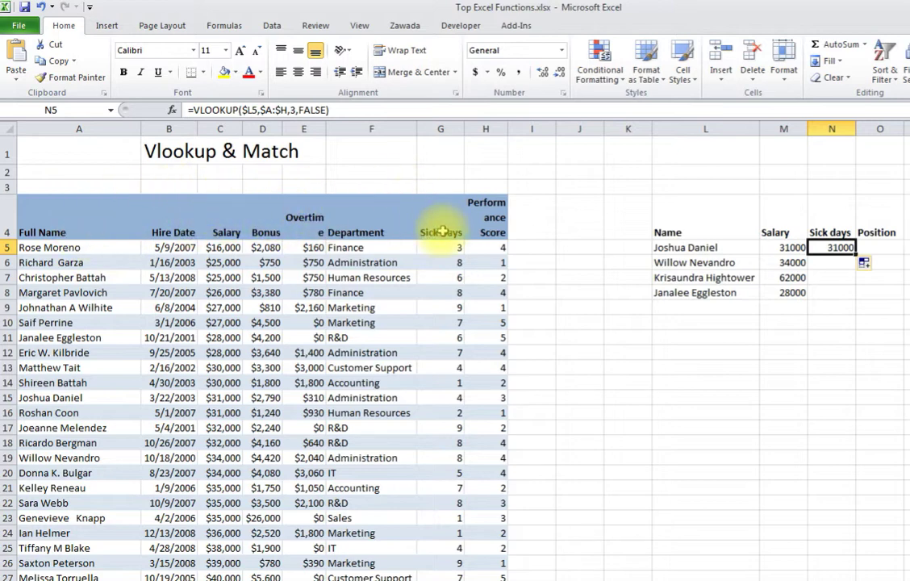
double_click(292, 110)
key(BackSpace)
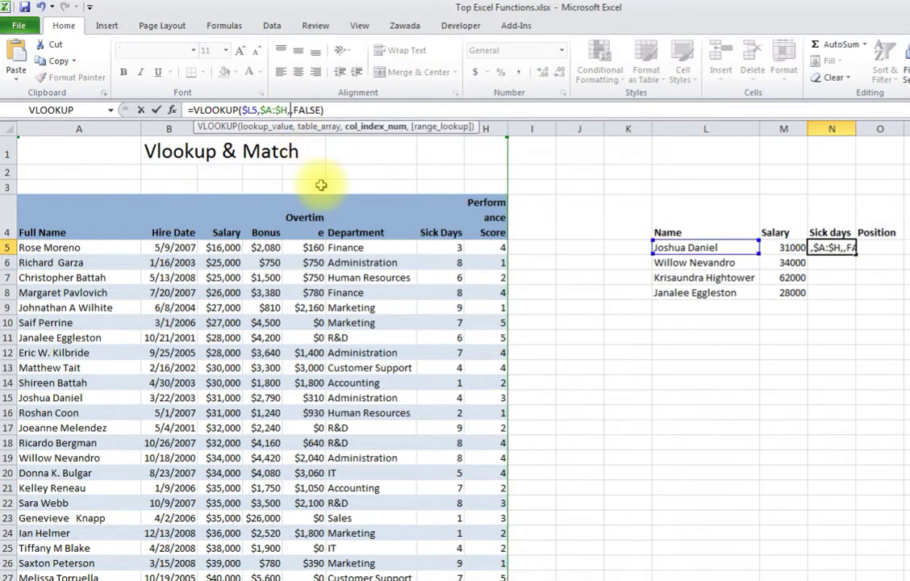
text(7)
key(Return)
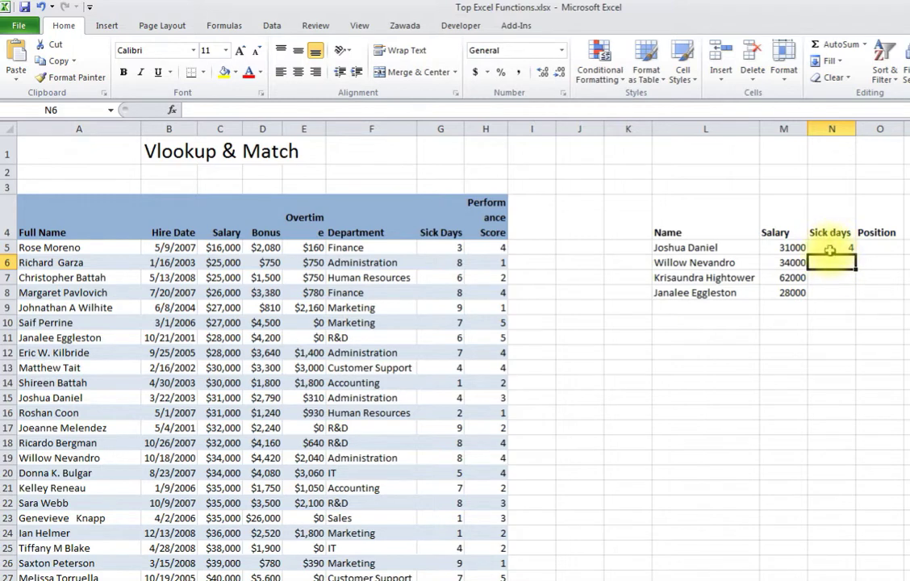
Insert a VLOOKUP function in N6 with lookup value L6 and table array A:H.
click(172, 111)
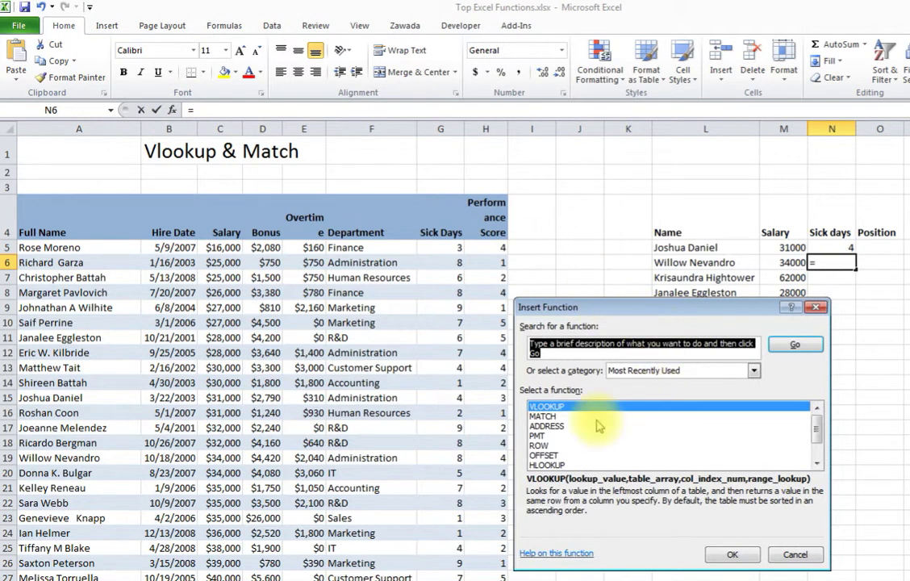
click(731, 554)
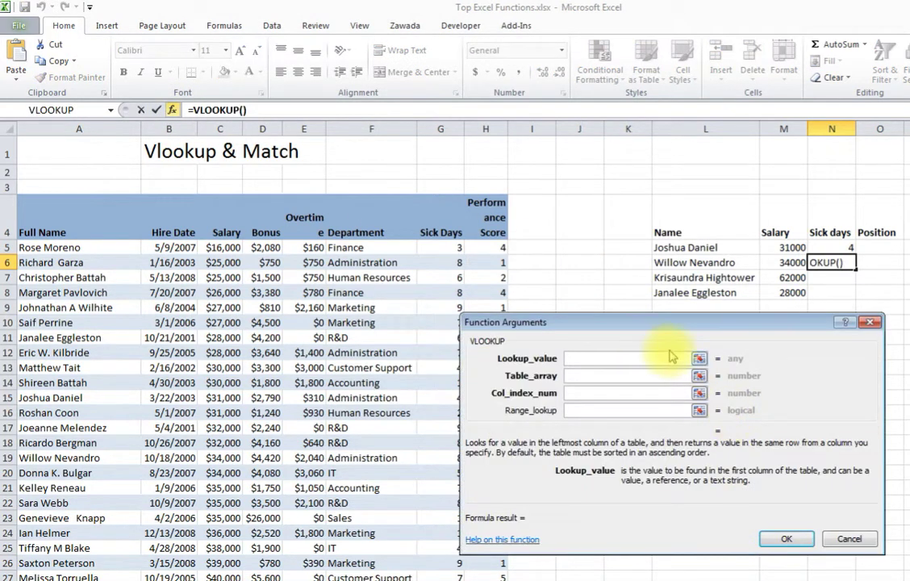
drag(661, 327, 662, 334)
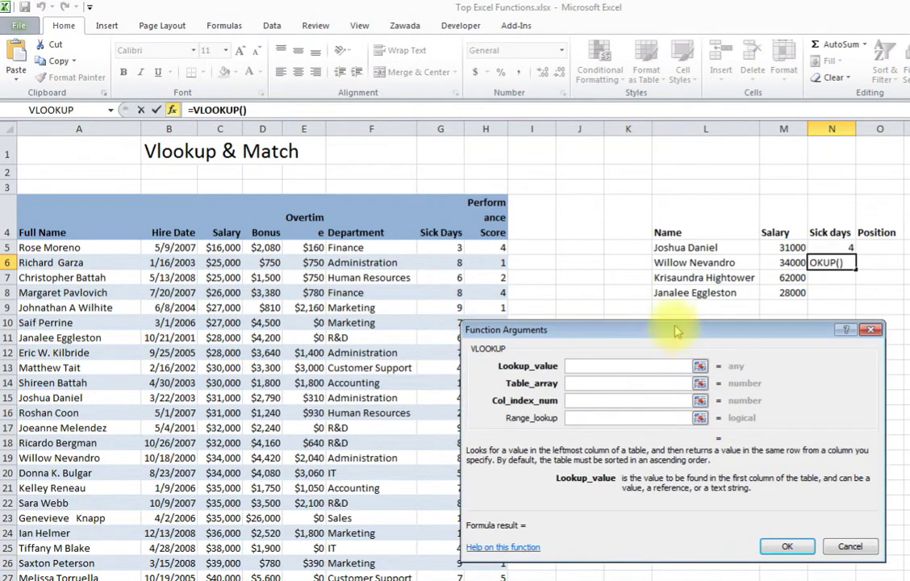
click(705, 265)
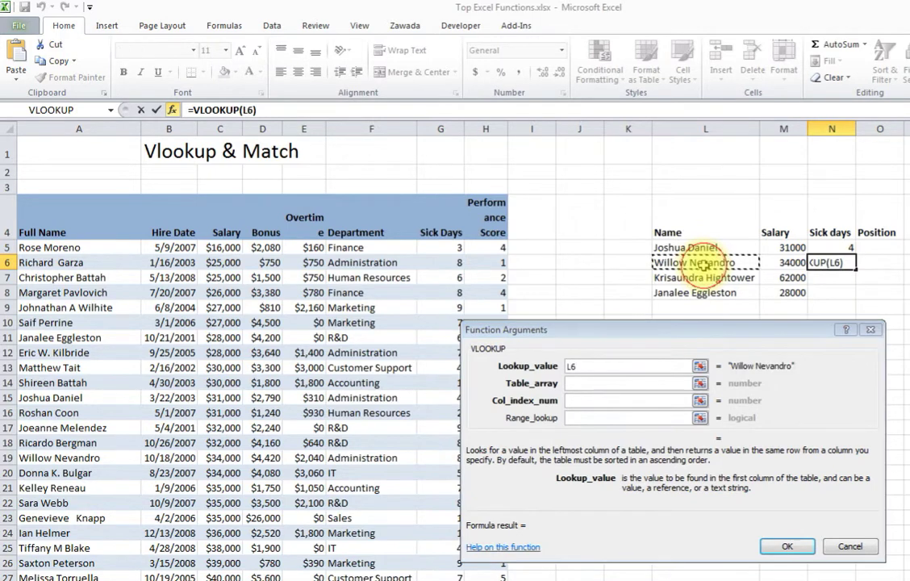
click(593, 384)
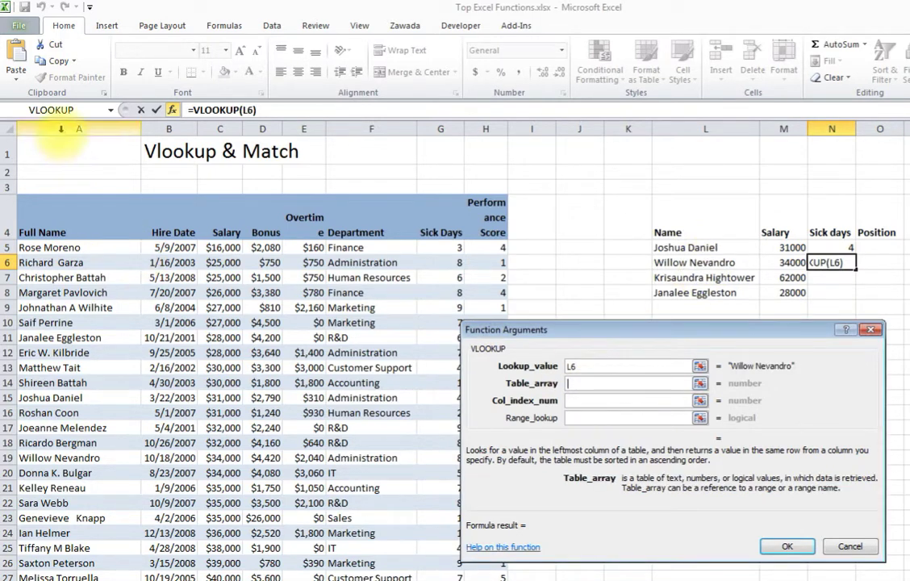
drag(61, 126, 476, 137)
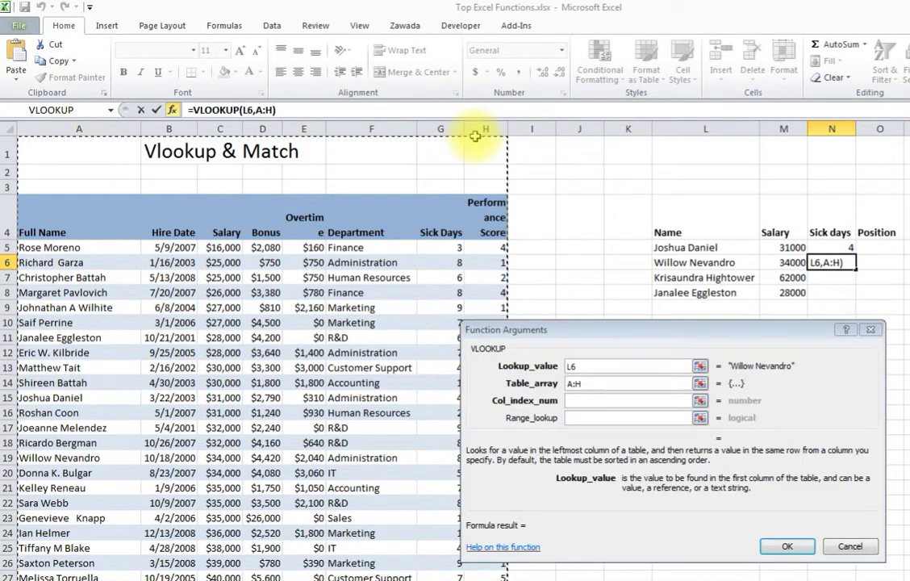
Complete the N6 VLOOKUP with column index number 7 and range lookup false.
click(582, 401)
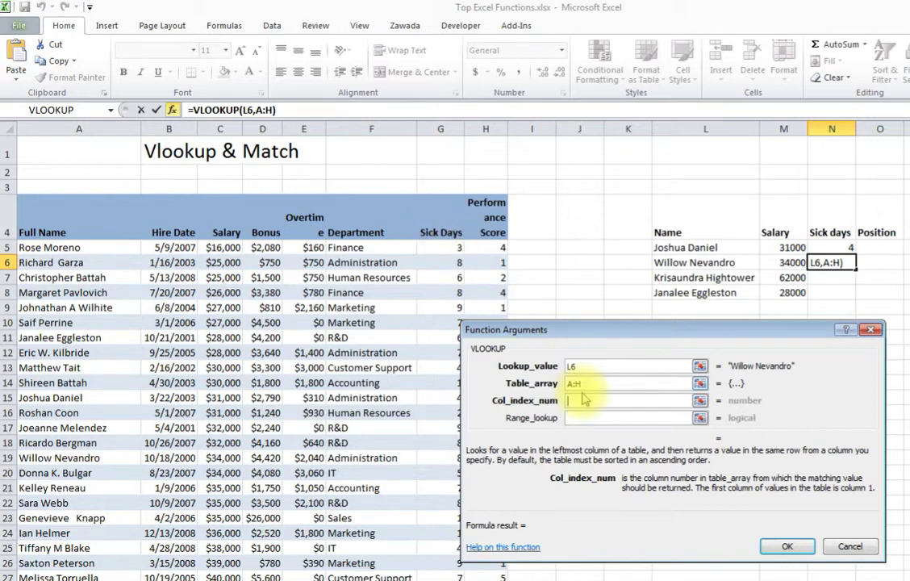
text(7)
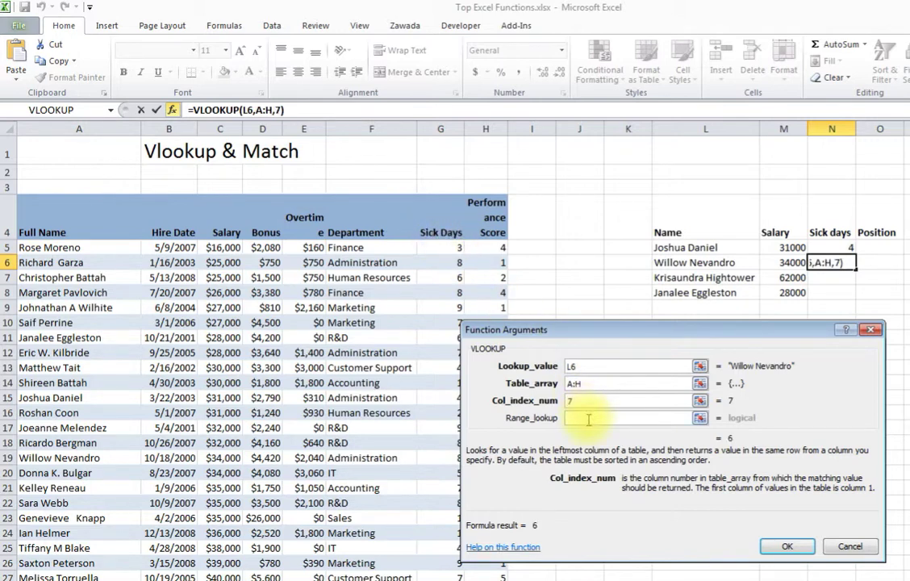
click(589, 419)
text(fals)
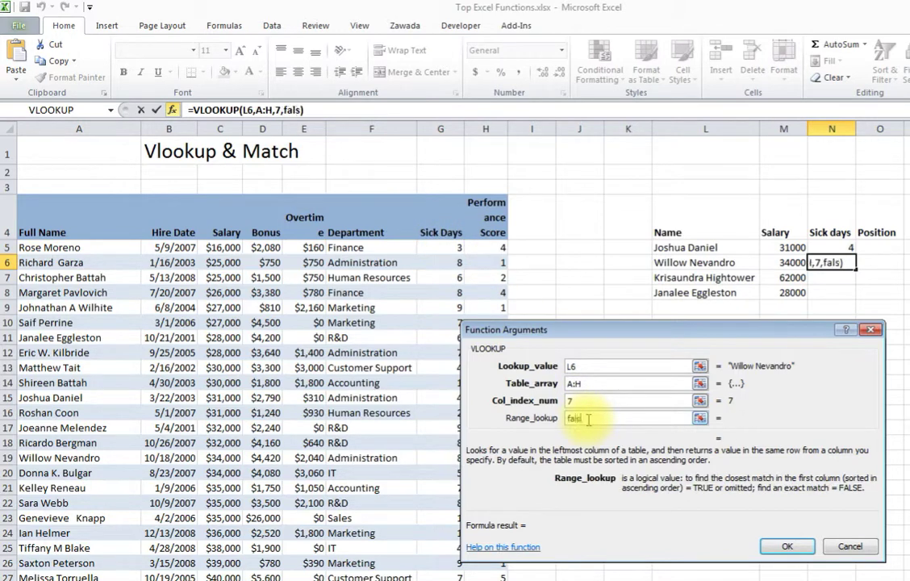
text(e)
click(785, 547)
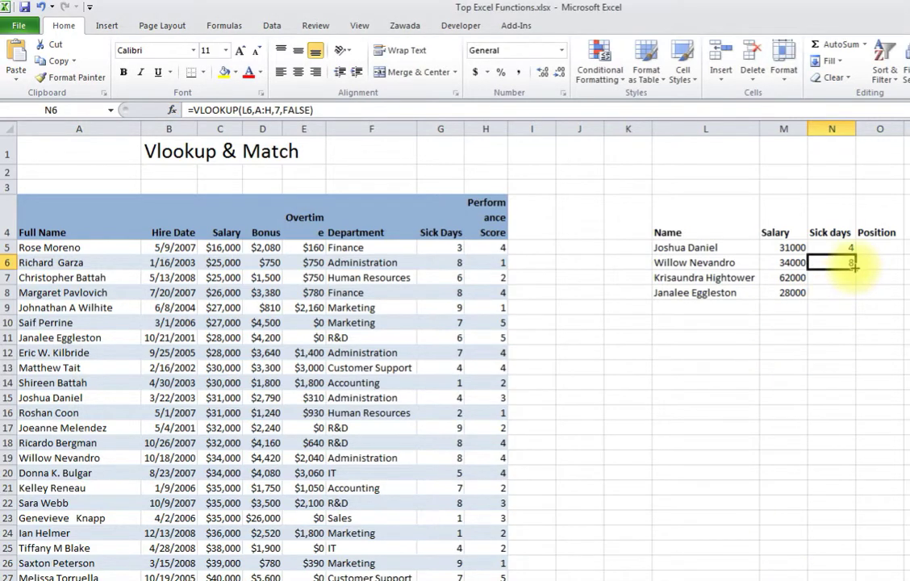
Fill the N6 formula down through N8 and check the copied formulas under Sick days.
drag(853, 266, 860, 297)
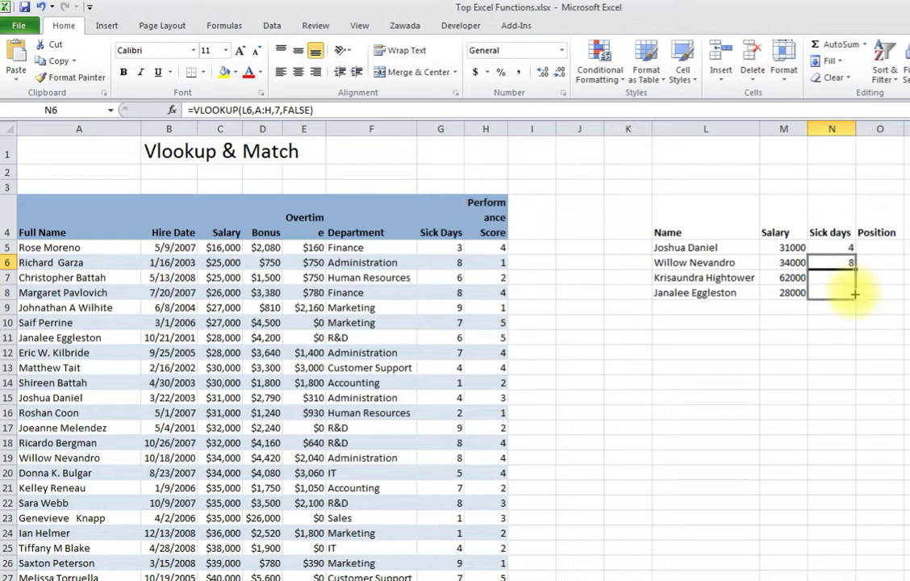
click(833, 277)
click(833, 293)
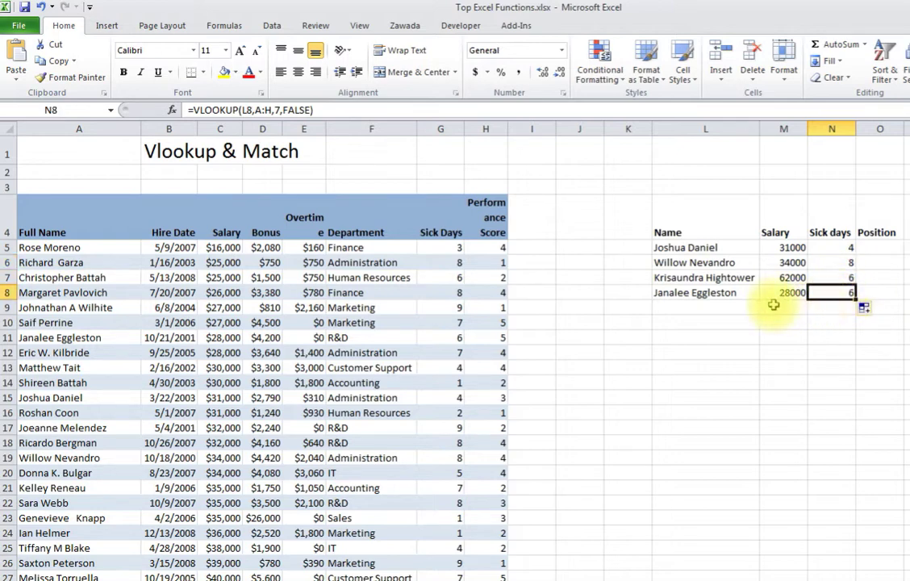
Add the name Hank aaron in L9 and extend the Salary formula from M8 down to M9.
click(710, 306)
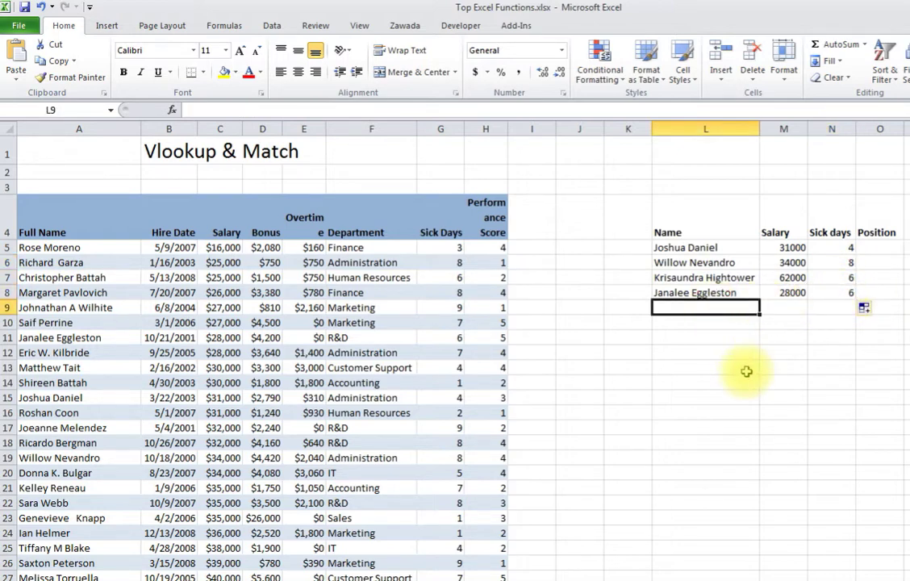
text(H)
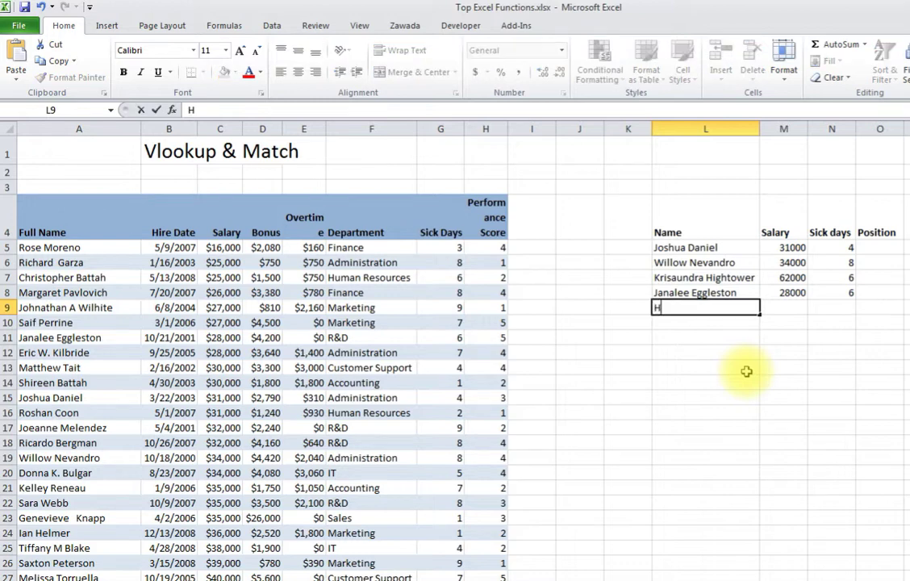
text(ank aaro)
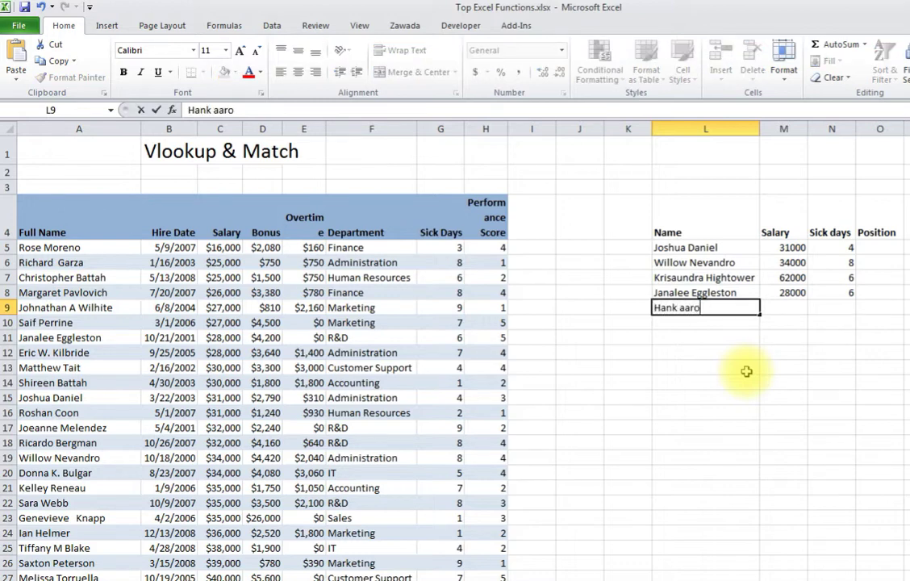
text(n)
key(Return)
click(709, 307)
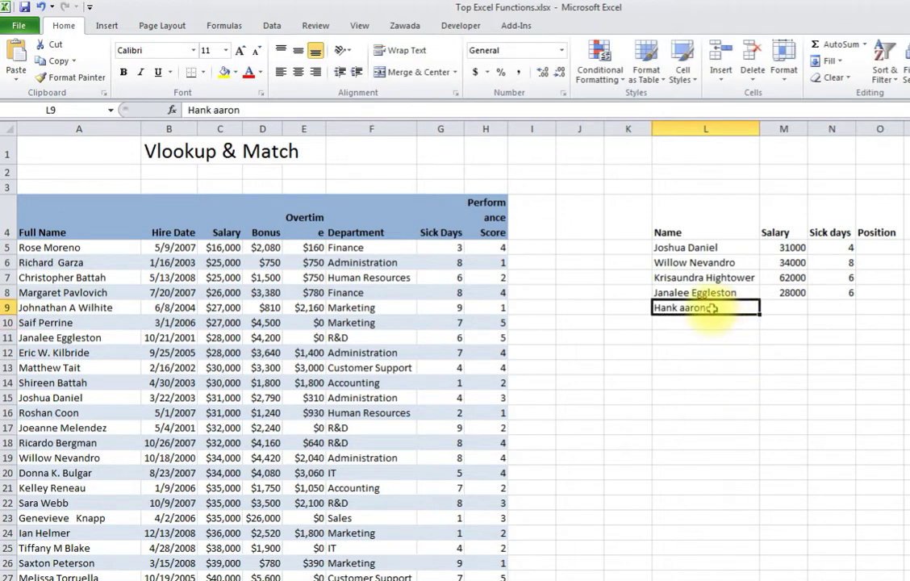
click(793, 294)
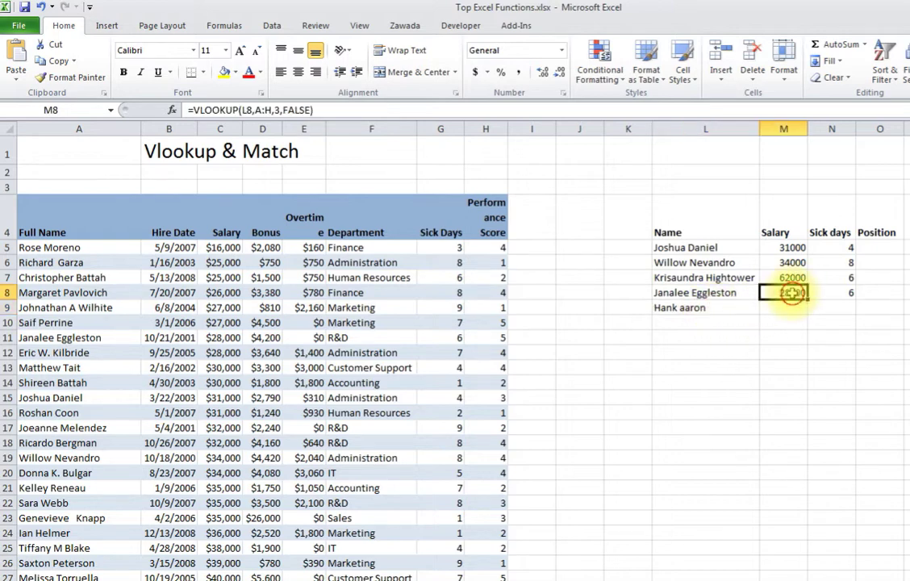
drag(807, 303, 808, 315)
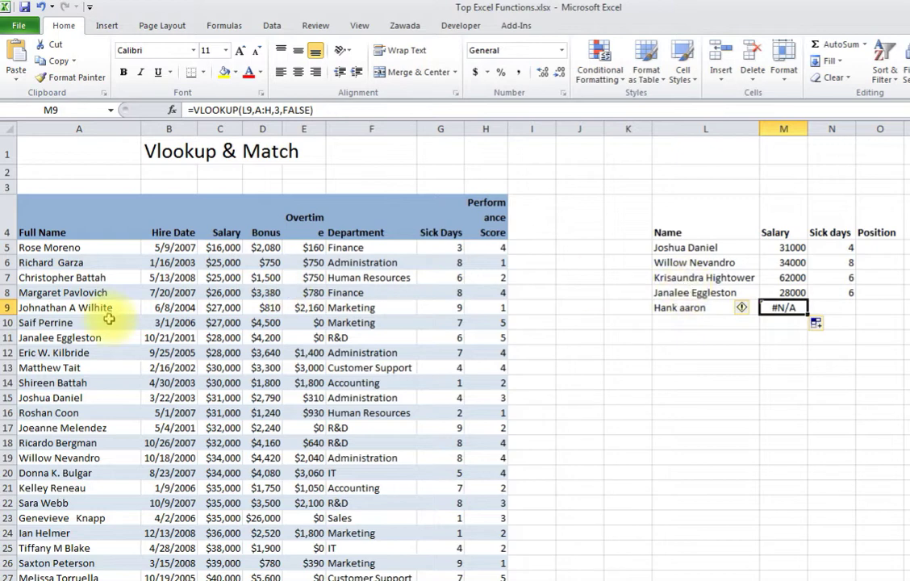
Compare the names in L5 to L9 with the Full Name column of the employee table.
click(65, 308)
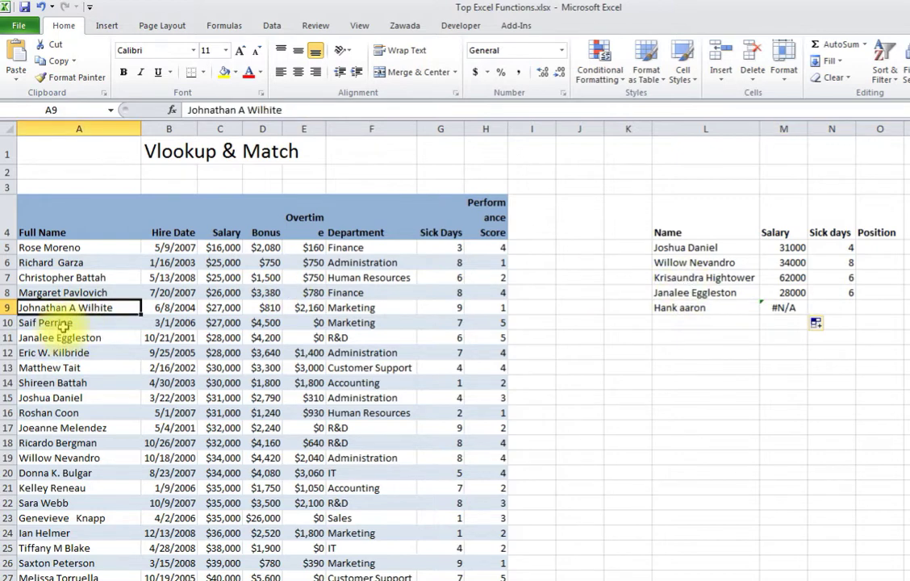
click(684, 251)
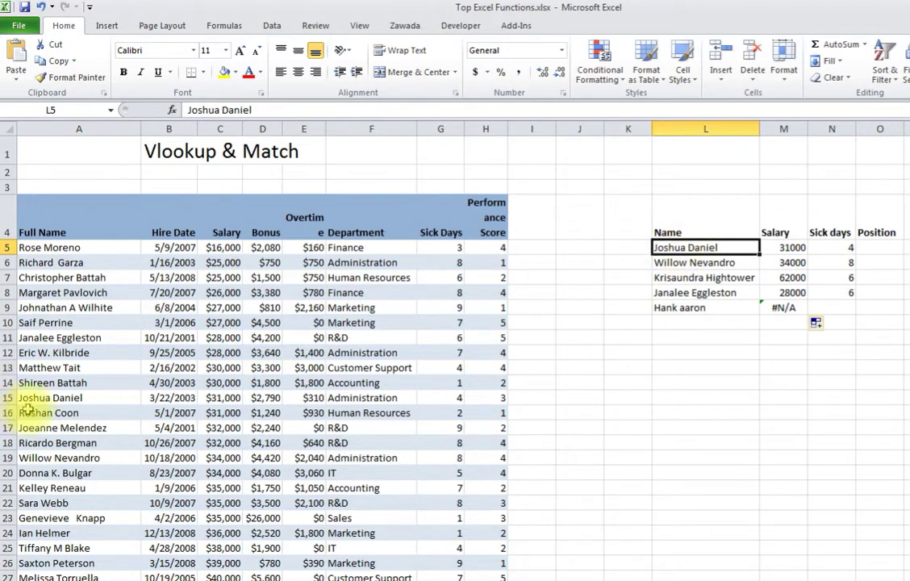
click(70, 397)
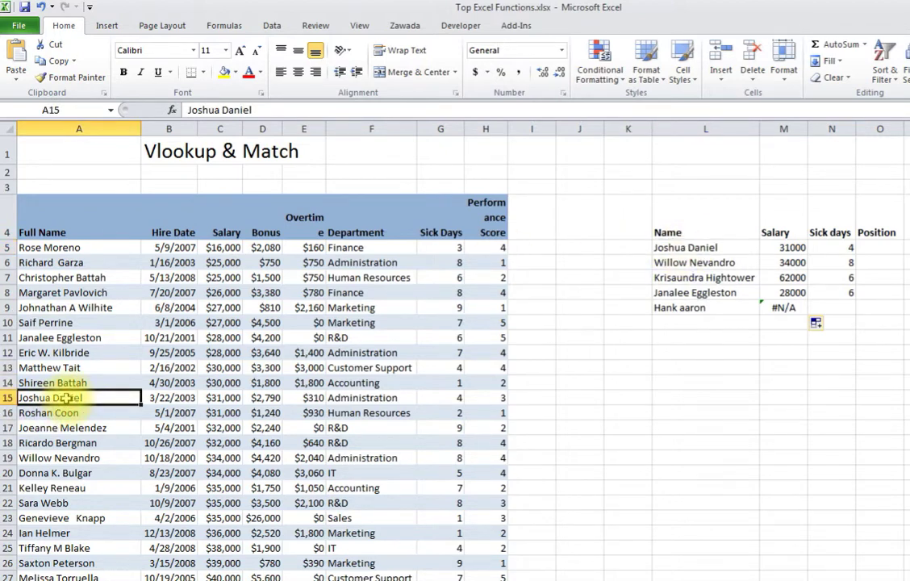
click(60, 353)
click(700, 260)
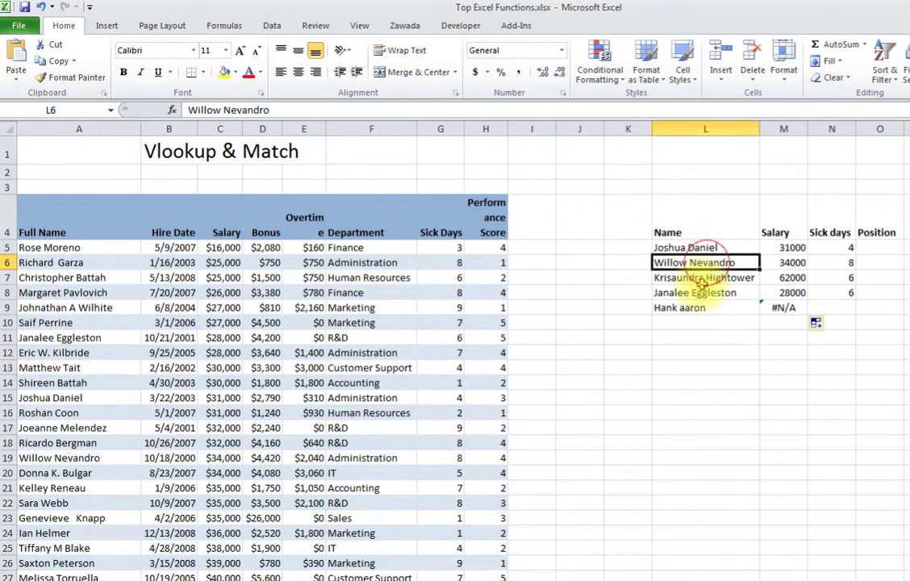
click(699, 293)
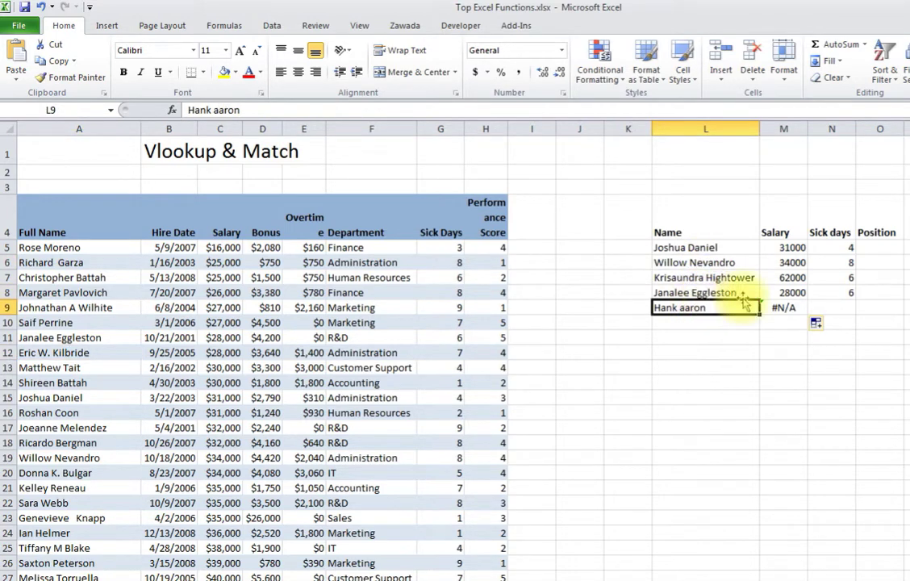
click(704, 277)
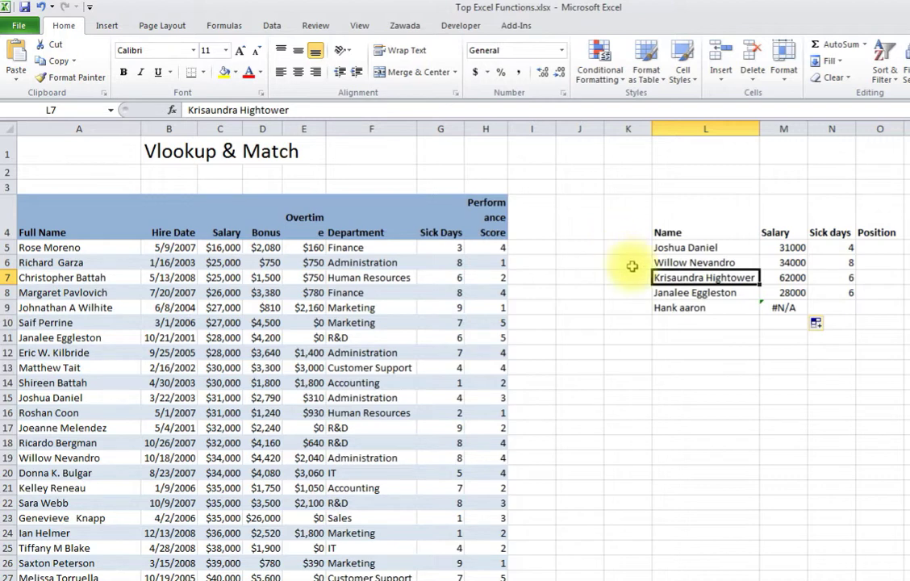
Start a MATCH function in O5 under Position, using L5 as the lookup value.
click(877, 247)
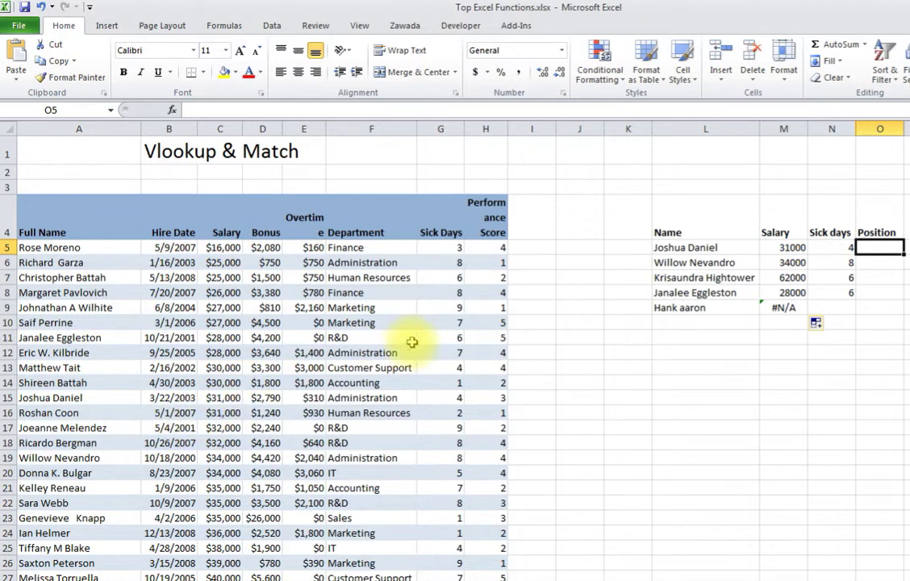
click(175, 114)
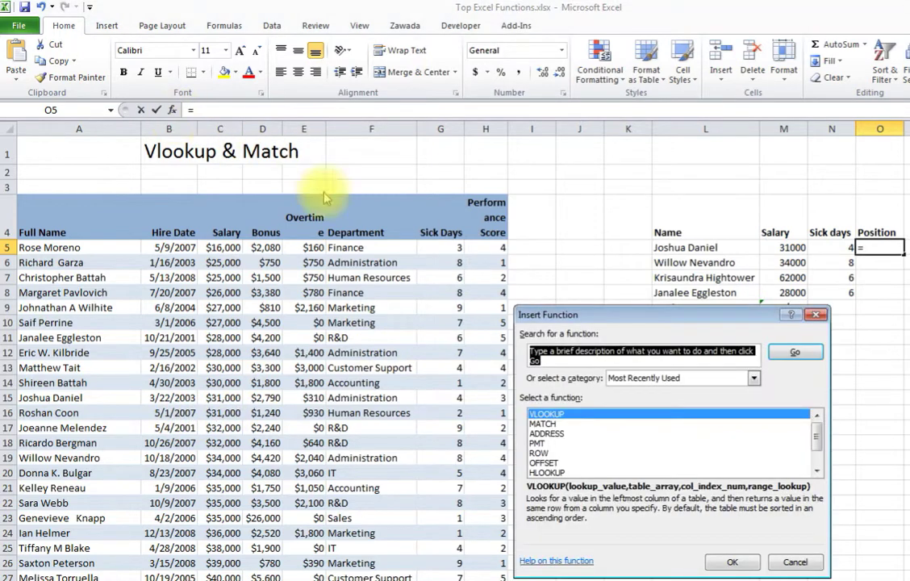
click(548, 423)
click(732, 561)
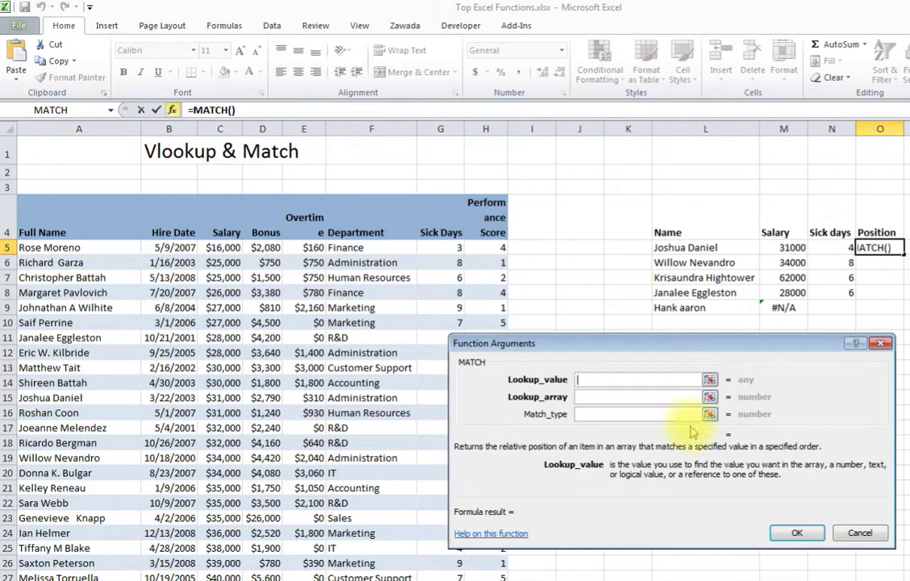
drag(652, 351, 642, 356)
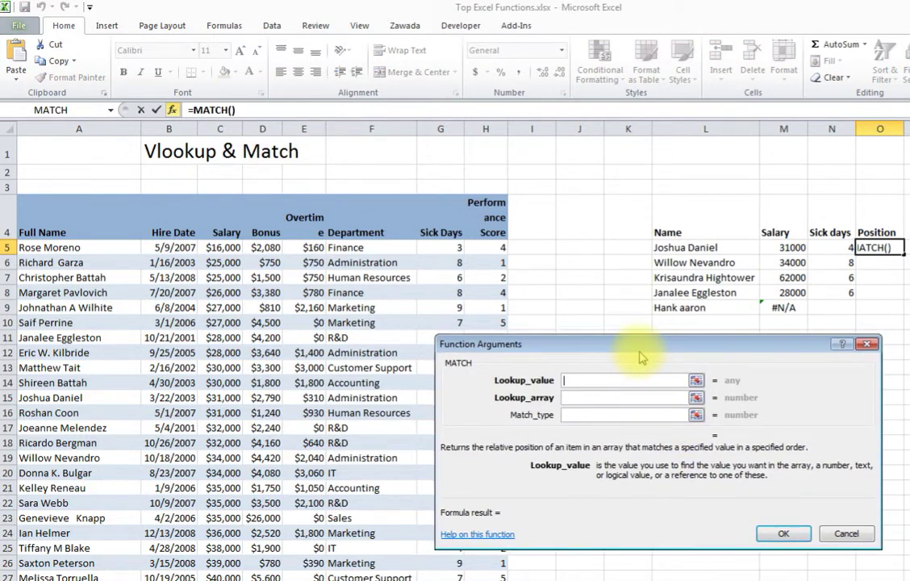
click(692, 250)
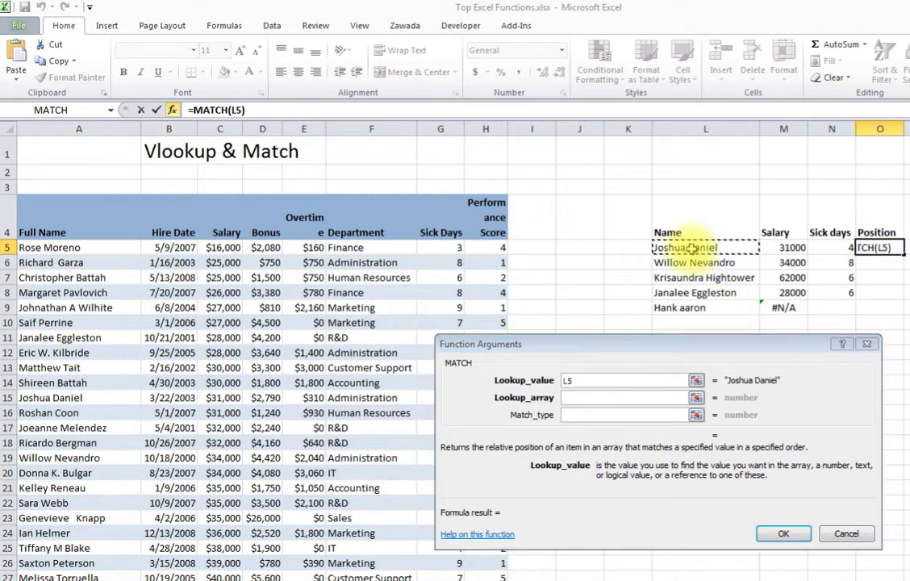
Complete the O5 MATCH with all of column A as the lookup array and match type 0.
click(578, 400)
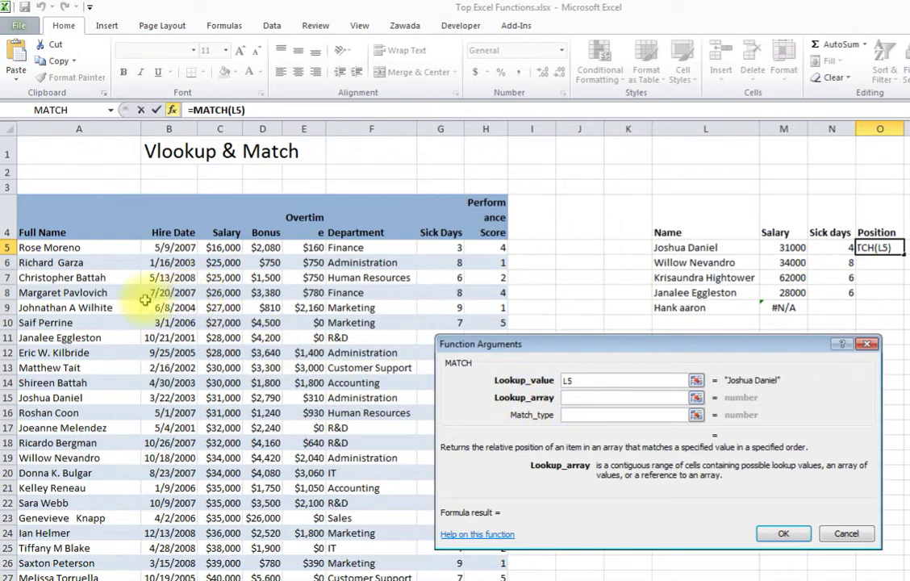
click(78, 126)
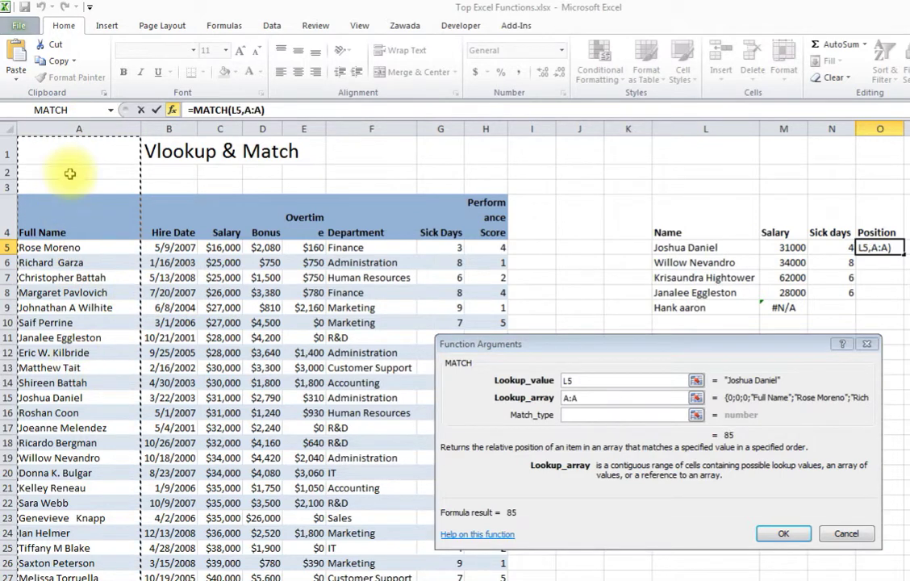
click(587, 415)
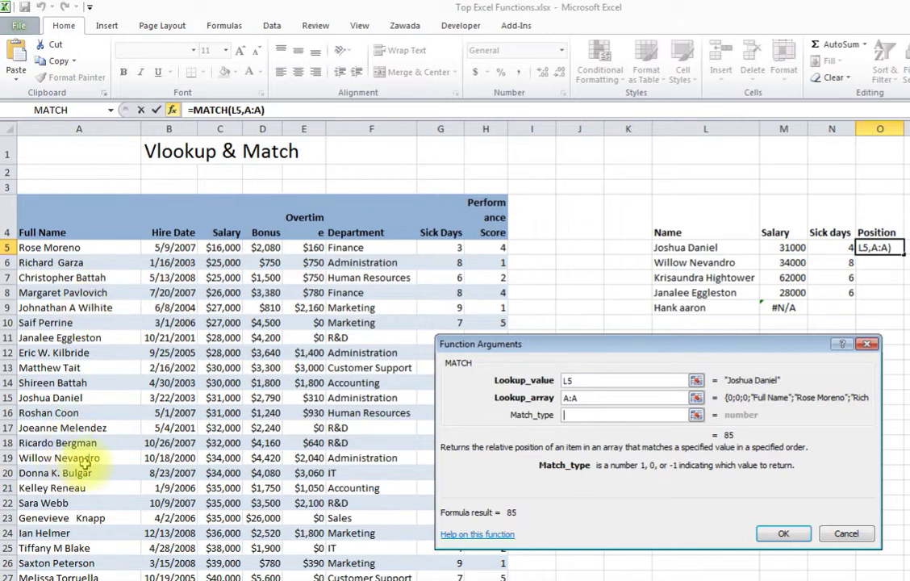
text(0)
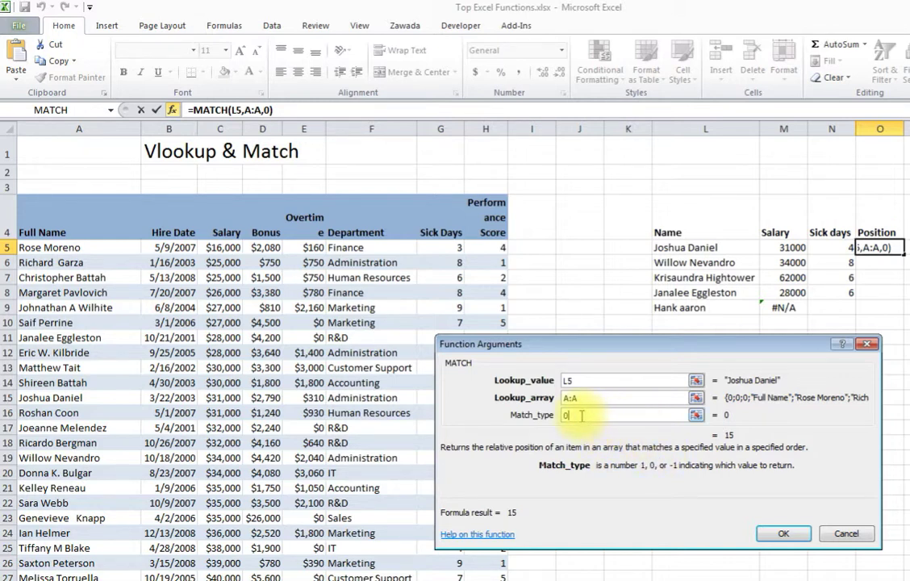
click(779, 534)
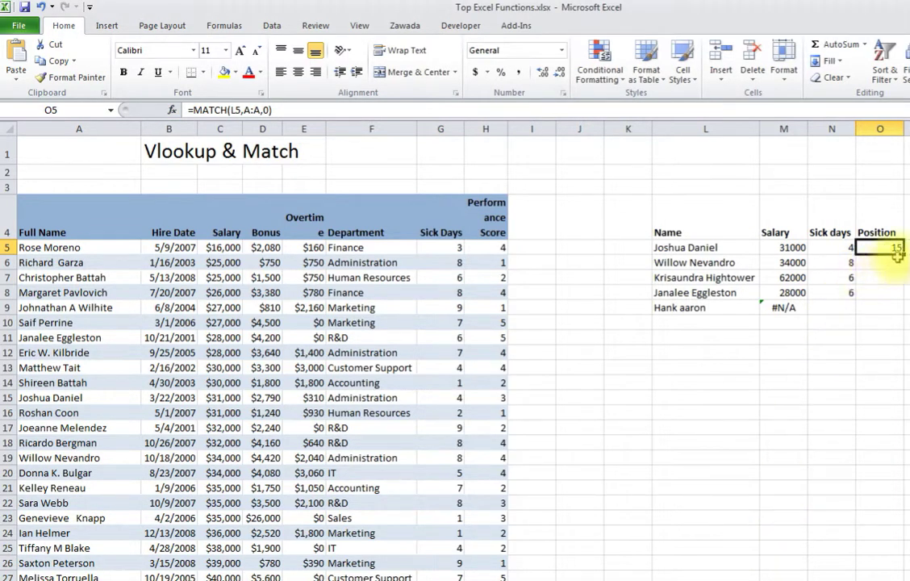
Fill the O5 MATCH formula down through O8 and check the copied formulas under Position.
drag(901, 256, 878, 289)
key(Down)
key(Down)
key(Down)
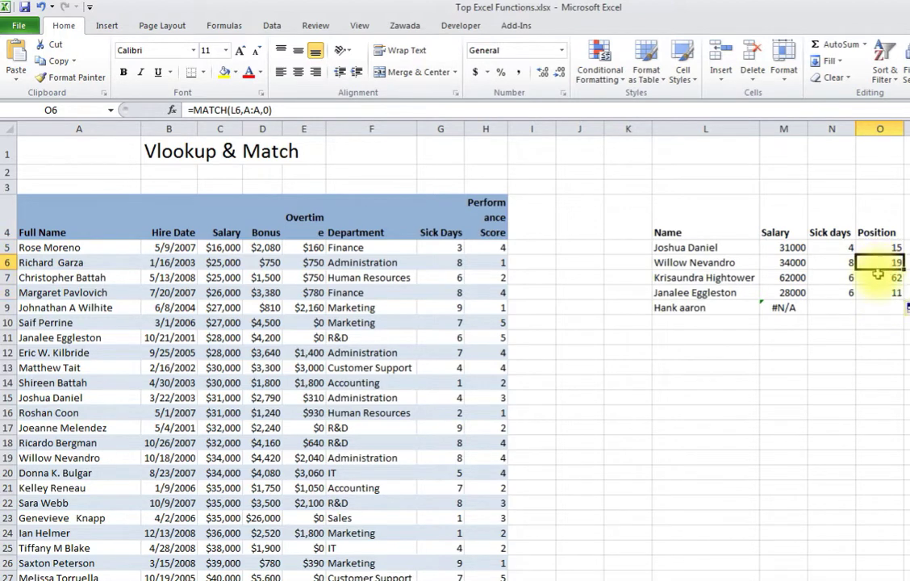
Compare the Position results in O5 and O6 with the rows where those names sit in the Full Name column.
click(878, 250)
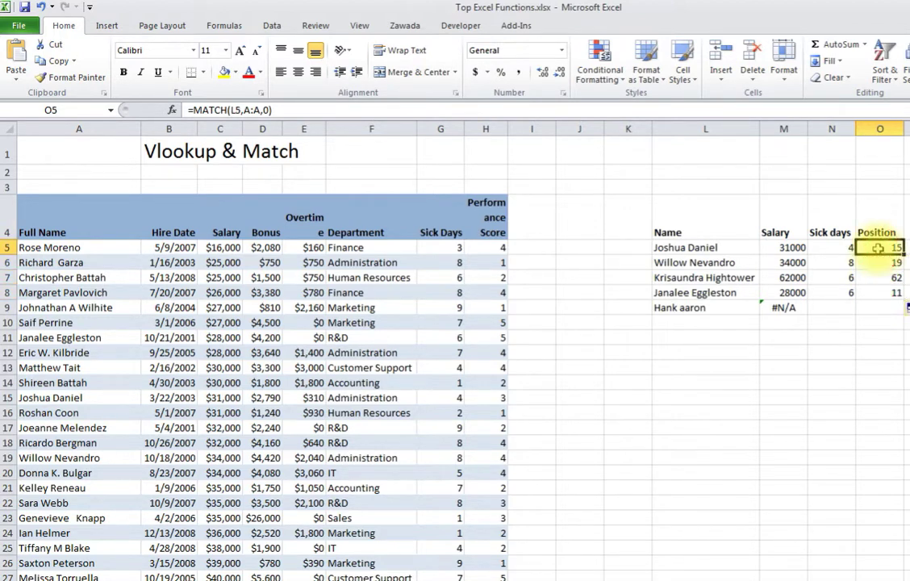
click(62, 247)
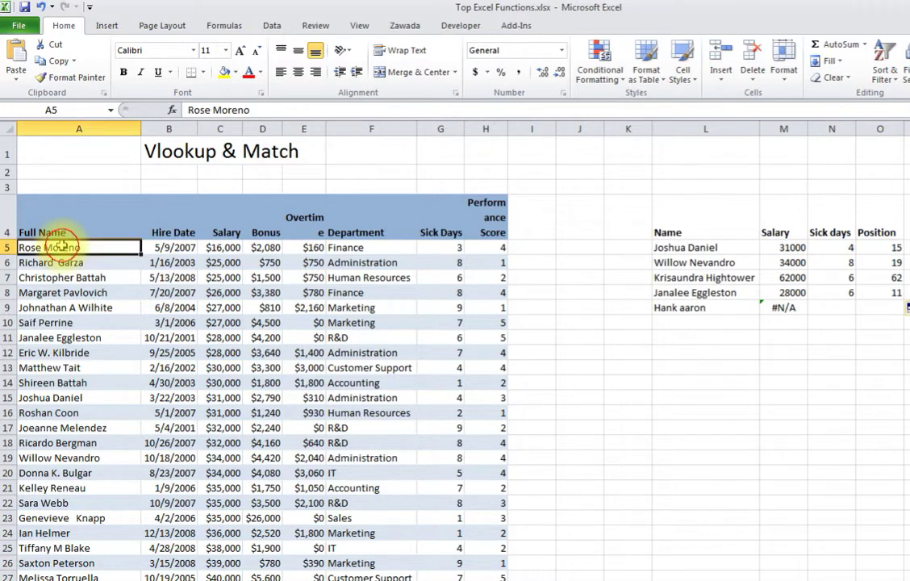
key(Down)
key(Down)
key(Down)
key(Down)
key(Down)
key(Down)
key(Down)
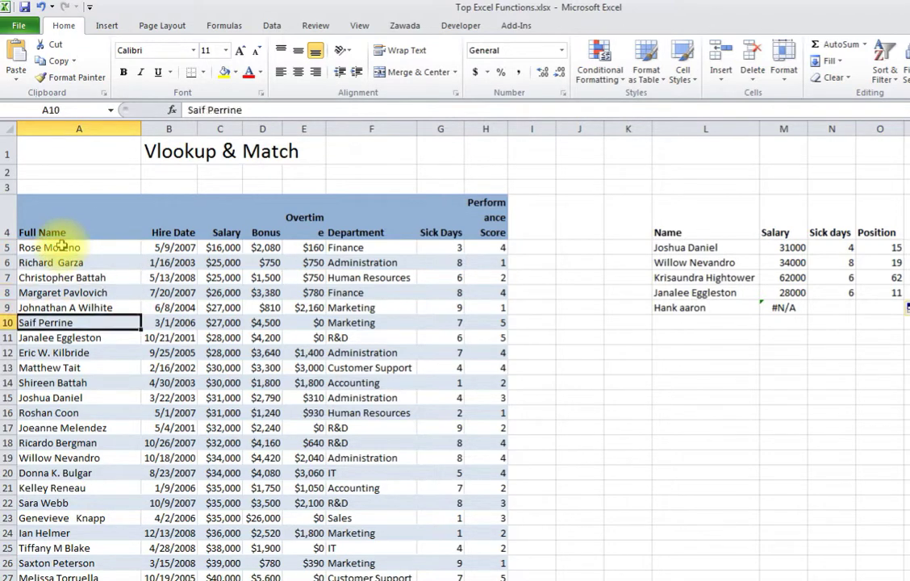
key(Down)
key(Down)
key(Down)
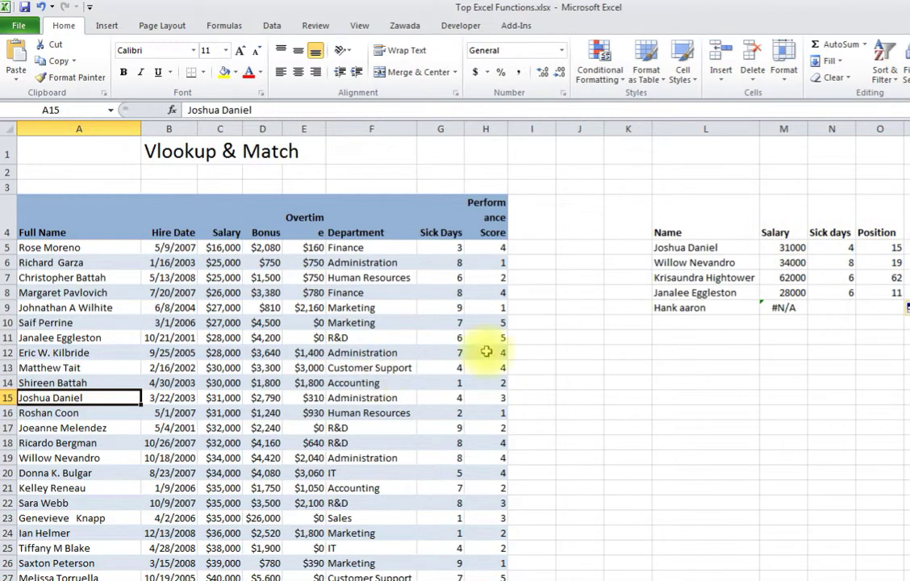
click(887, 264)
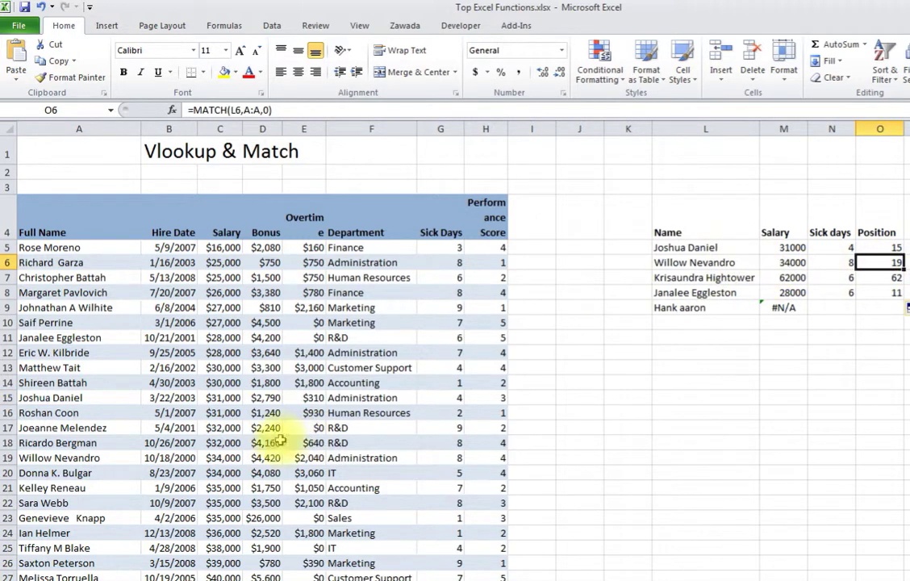
click(55, 458)
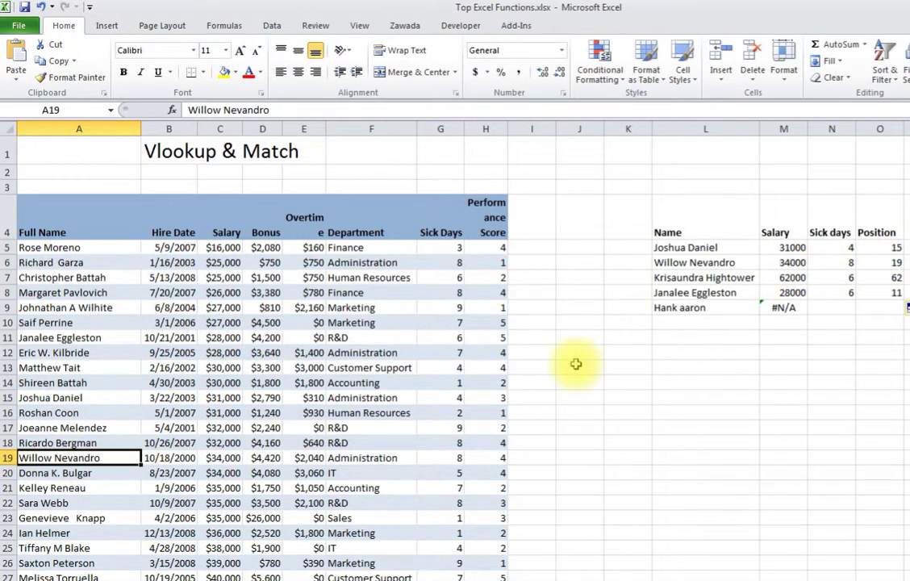